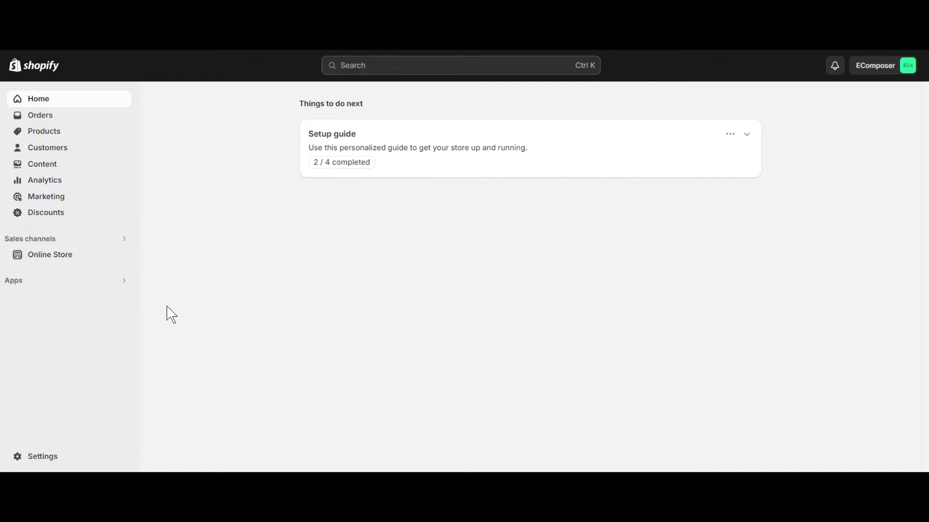
# - Search the installed apps in Shopify admin to find EComposer Builder
pyautogui.click(123, 281)
# - Launch EComposer Builder and open My about us page from the unpublished layouts list
pyautogui.click(385, 113)
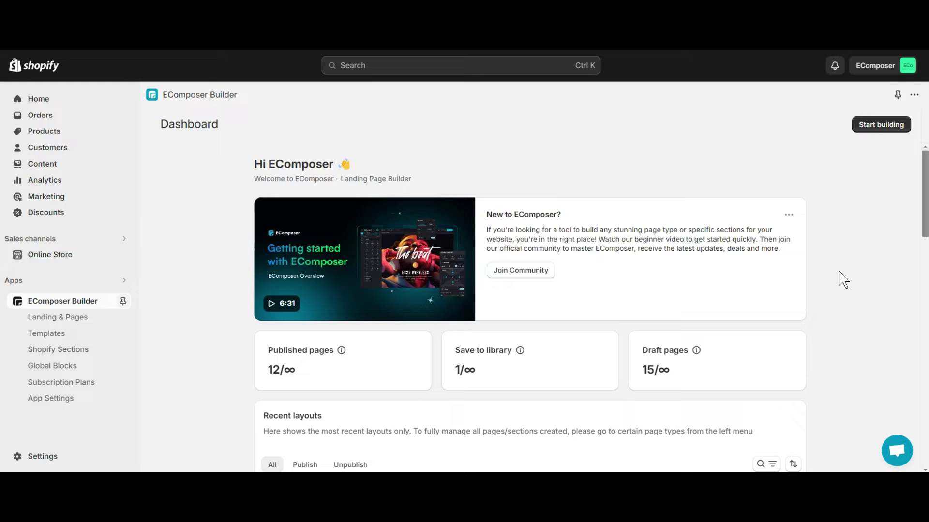
pyautogui.scroll(-5, 844, 279)
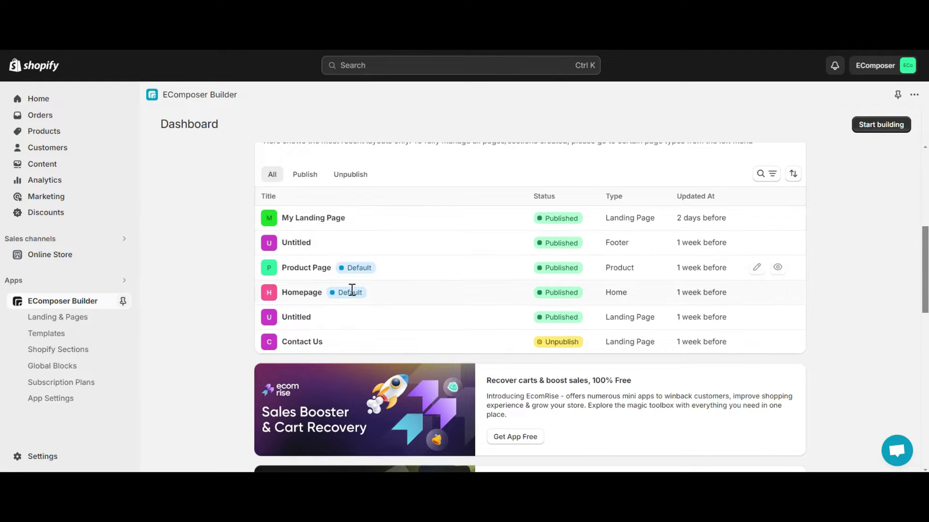
pyautogui.click(351, 177)
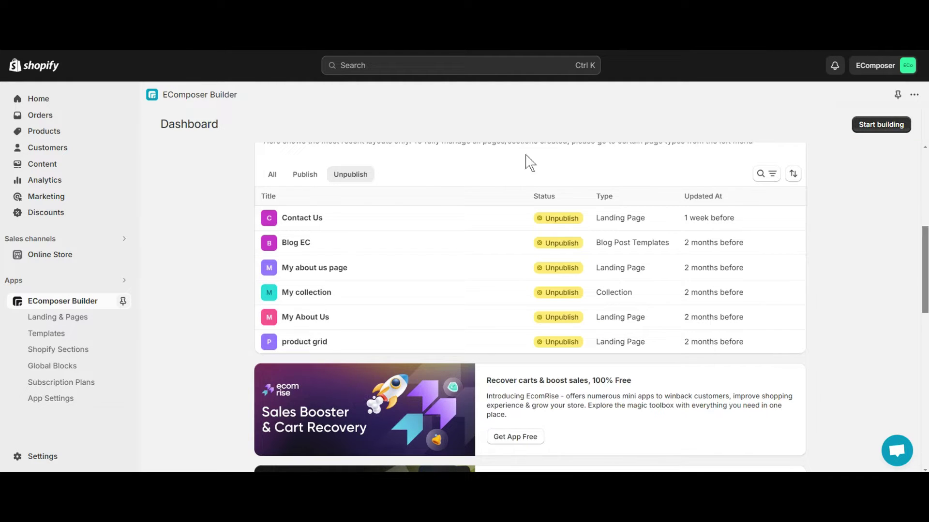
pyautogui.click(342, 265)
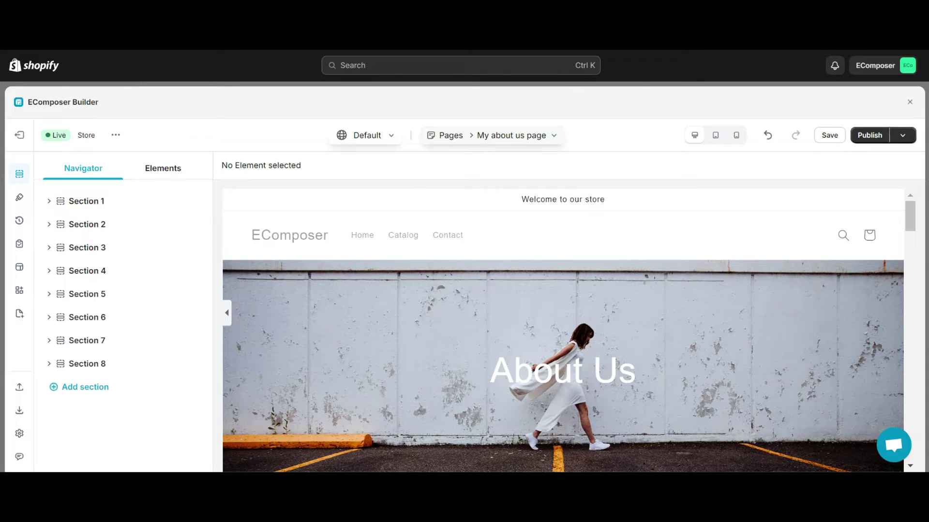
# - Add an empty ninth section and drop the Advanced group's Timeline element into it
pyautogui.scroll(-12, 561, 251)
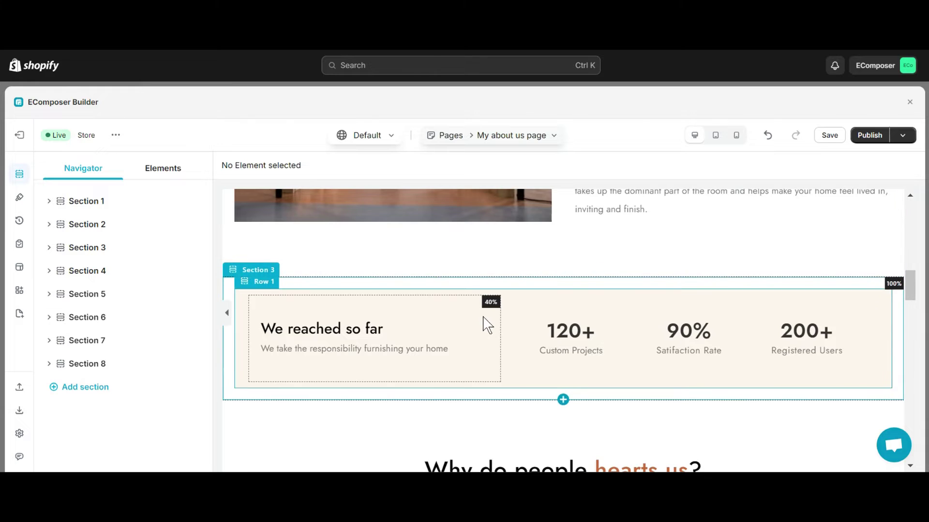
pyautogui.scroll(-1, 483, 321)
pyautogui.scroll(2, 523, 338)
pyautogui.click(557, 350)
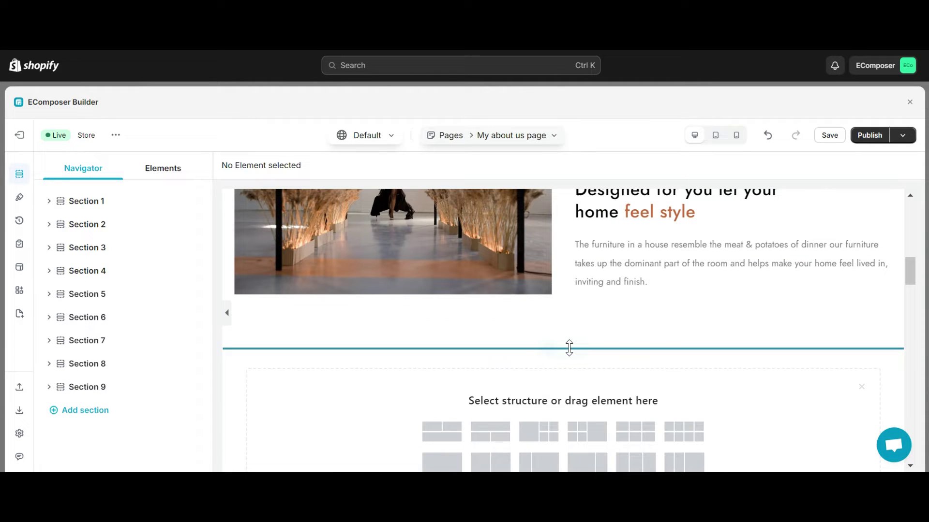
pyautogui.click(170, 173)
pyautogui.click(116, 241)
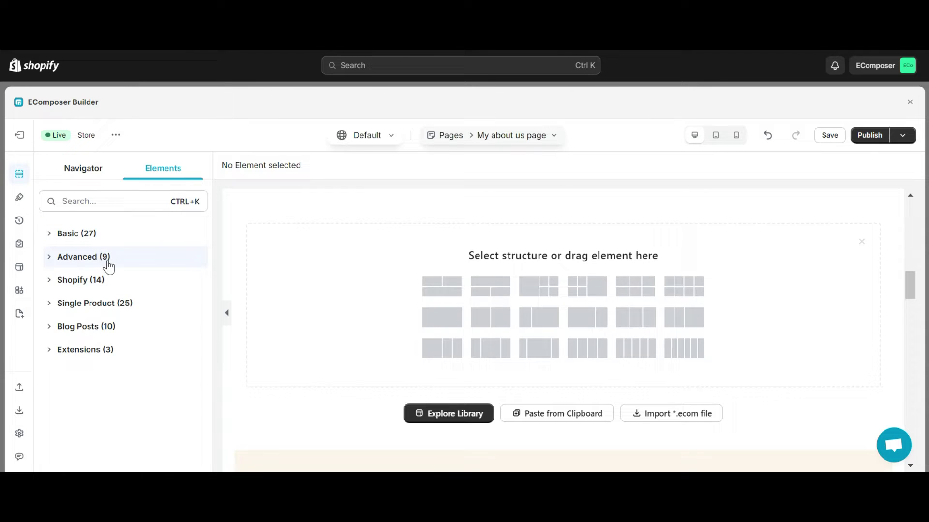
pyautogui.click(108, 259)
pyautogui.moveTo(79, 344); pyautogui.dragTo(434, 318)
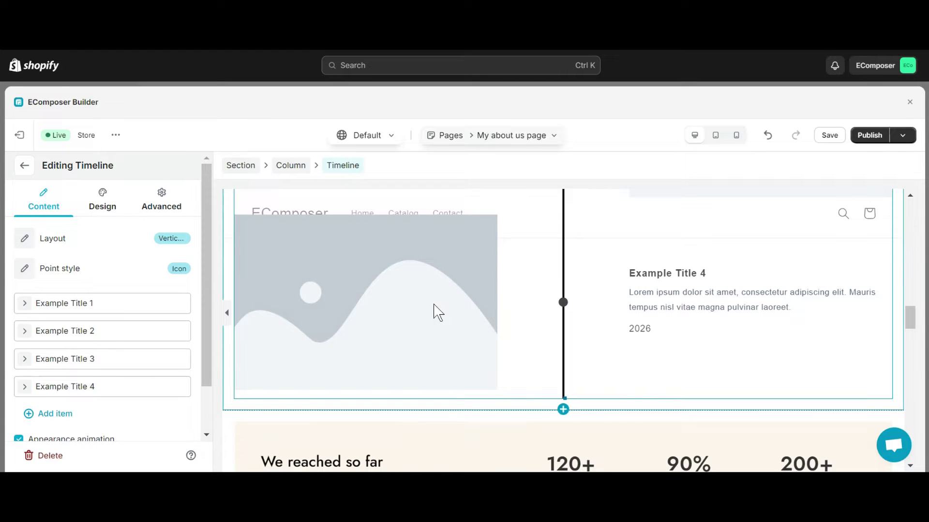
# - Preview the timeline in Horizontal Alternating, then Horizontal Standard layout
pyautogui.scroll(5, 415, 317)
pyautogui.scroll(5, 415, 317)
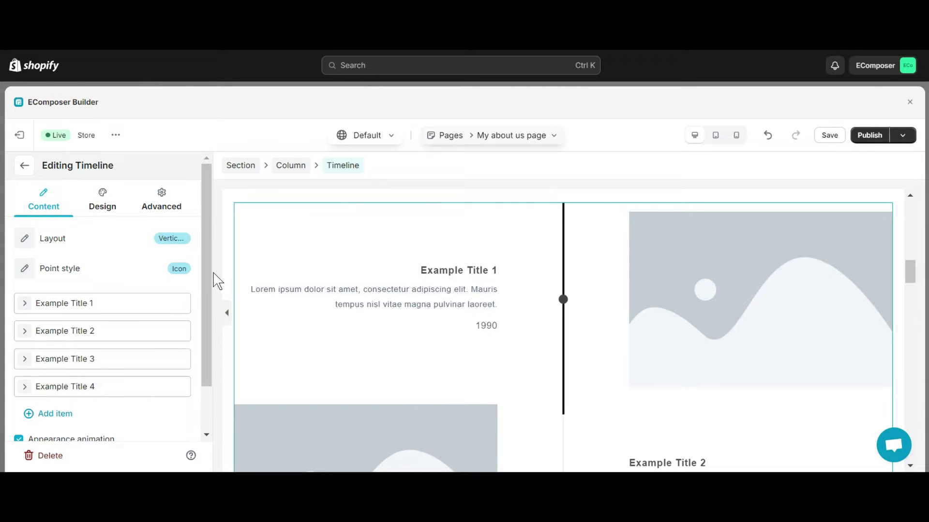
pyautogui.click(171, 238)
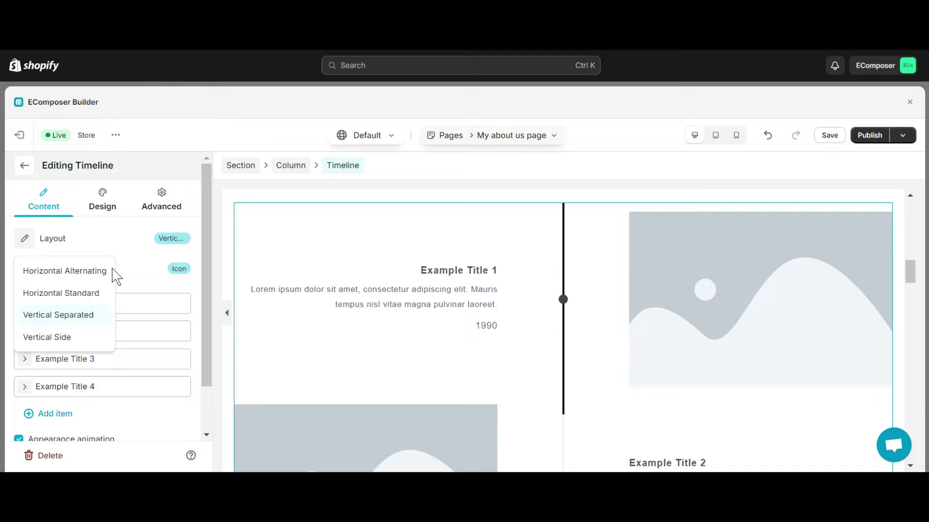
pyautogui.click(95, 274)
pyautogui.click(171, 239)
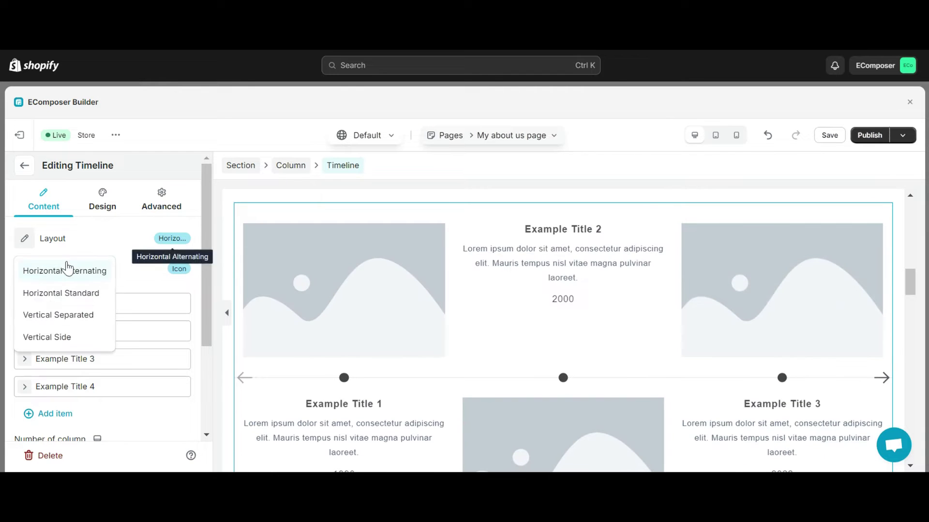
pyautogui.click(53, 295)
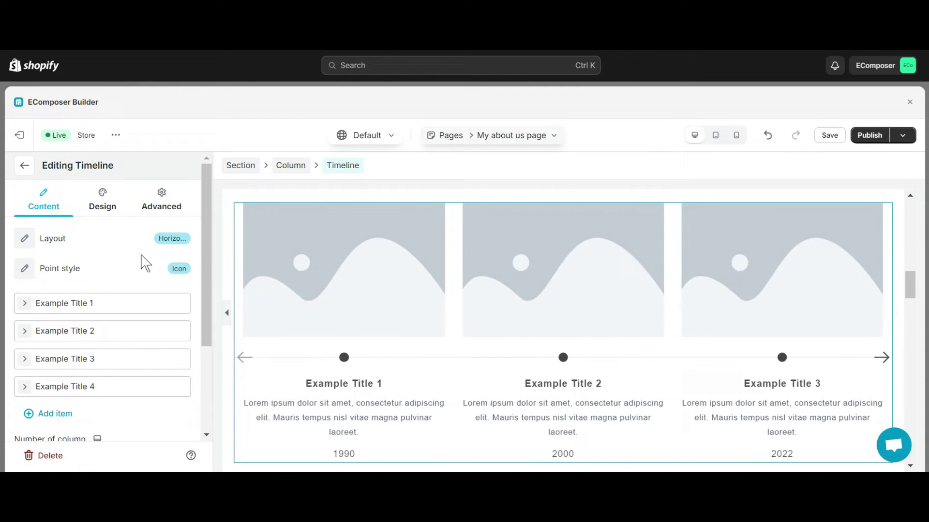
# - Switch the timeline to Vertical Separated, then settle on the Vertical Side layout
pyautogui.click(170, 239)
pyautogui.click(54, 315)
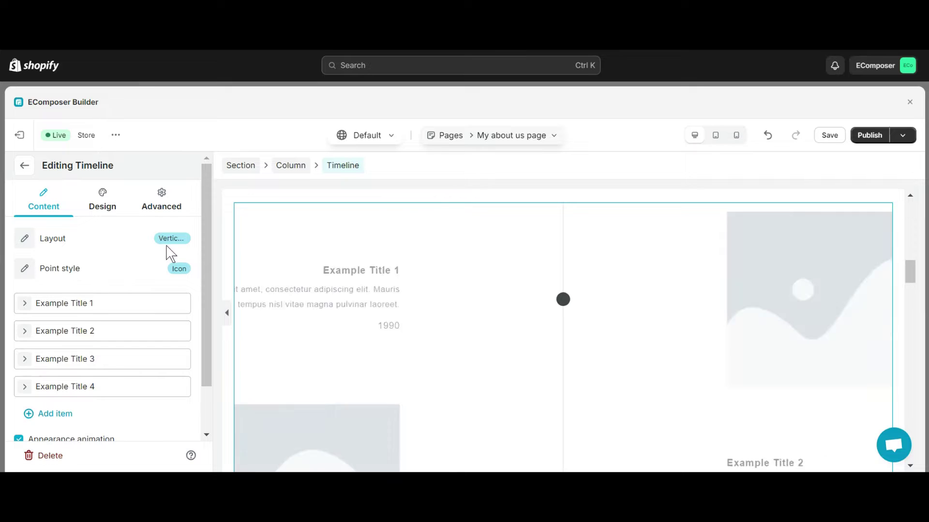
pyautogui.scroll(-4, 590, 379)
pyautogui.scroll(4, 581, 369)
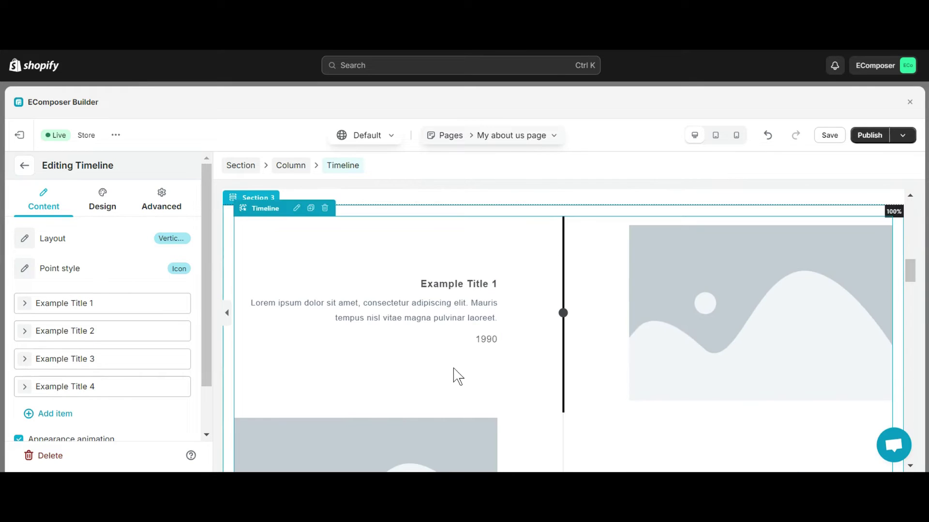
pyautogui.click(172, 239)
pyautogui.click(73, 338)
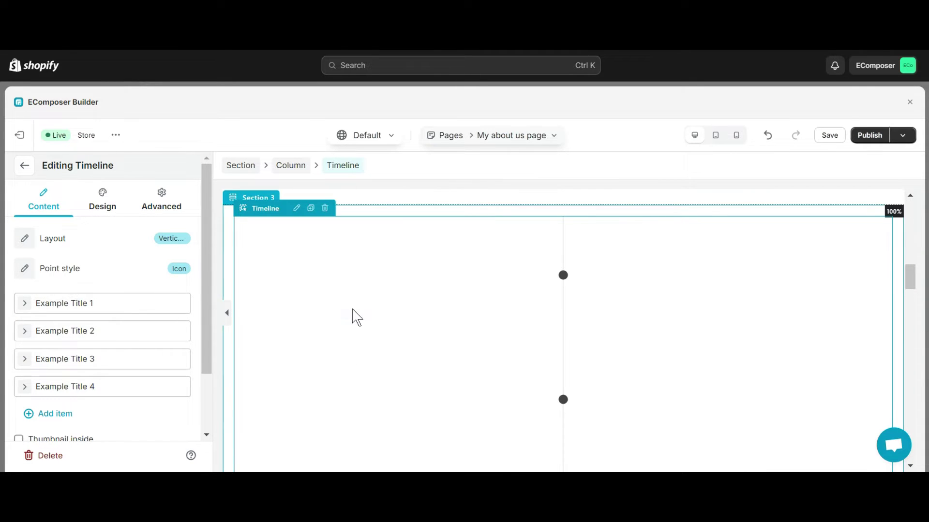
pyautogui.scroll(-5, 419, 335)
pyautogui.scroll(5, 420, 336)
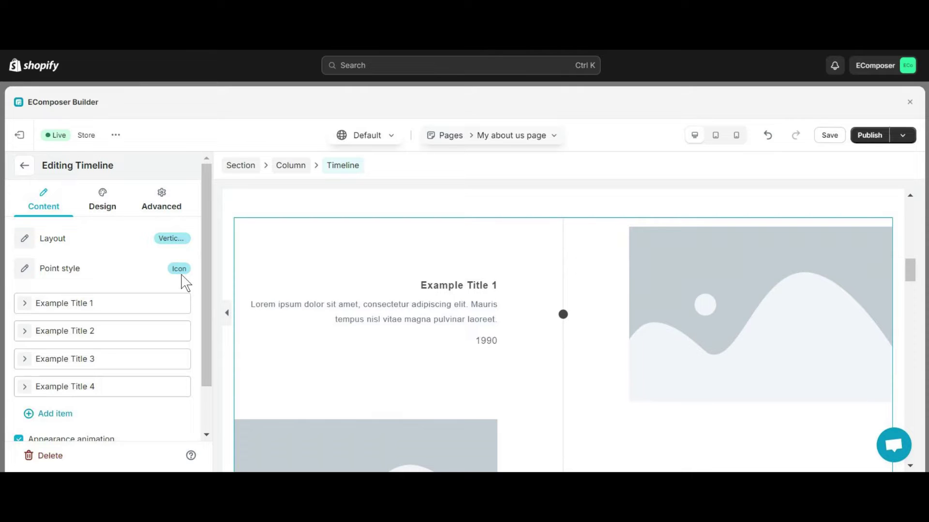
# - Try the Date point style, then return the timeline points to Icon
pyautogui.click(179, 271)
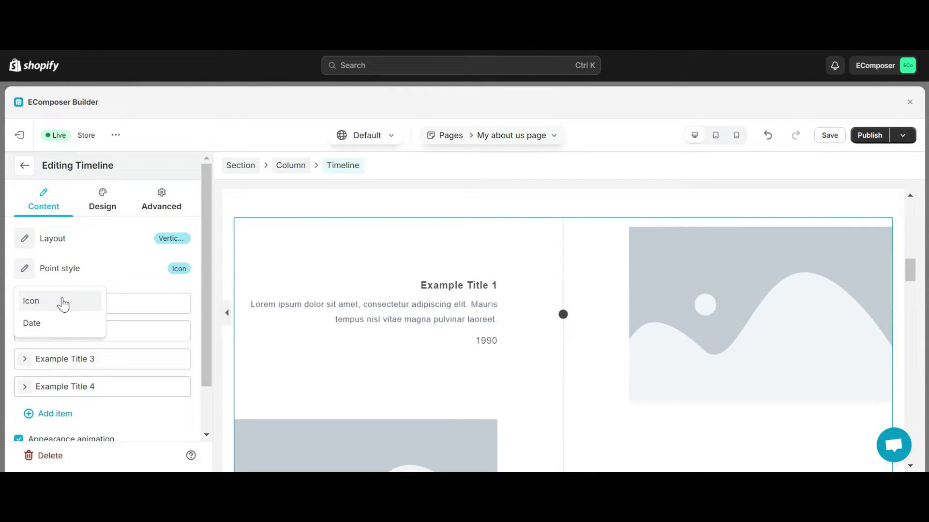
pyautogui.click(51, 322)
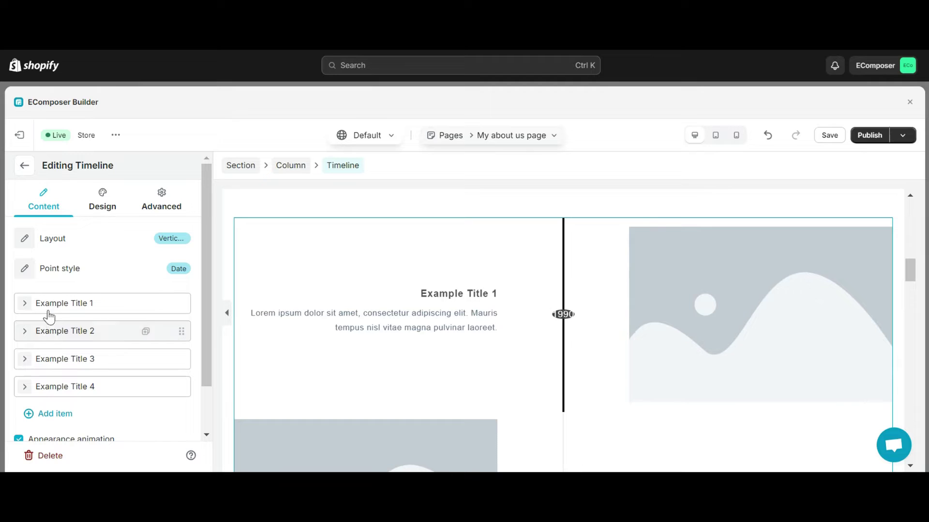
pyautogui.click(179, 270)
pyautogui.click(53, 303)
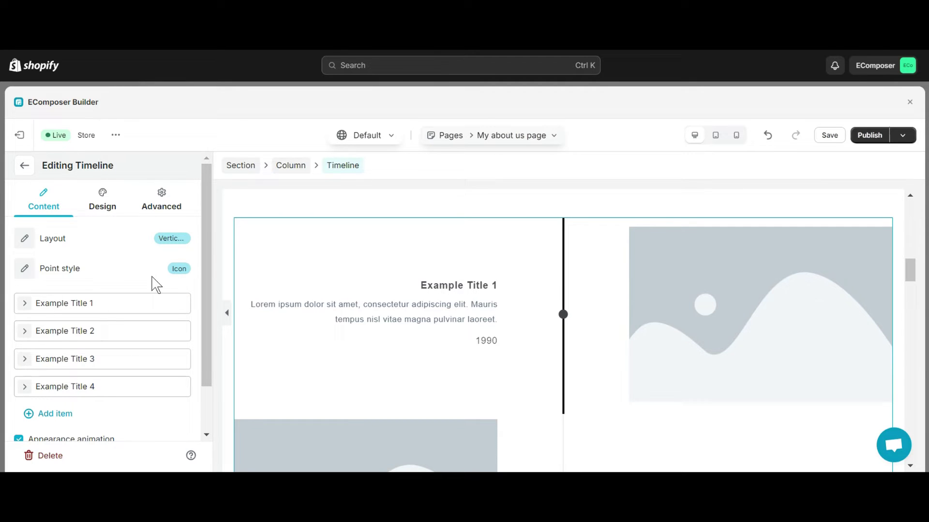
# - Mark Example Title 1 as active and browse its point icon's Uploaded icons list
pyautogui.click(102, 308)
pyautogui.scroll(-2, 103, 333)
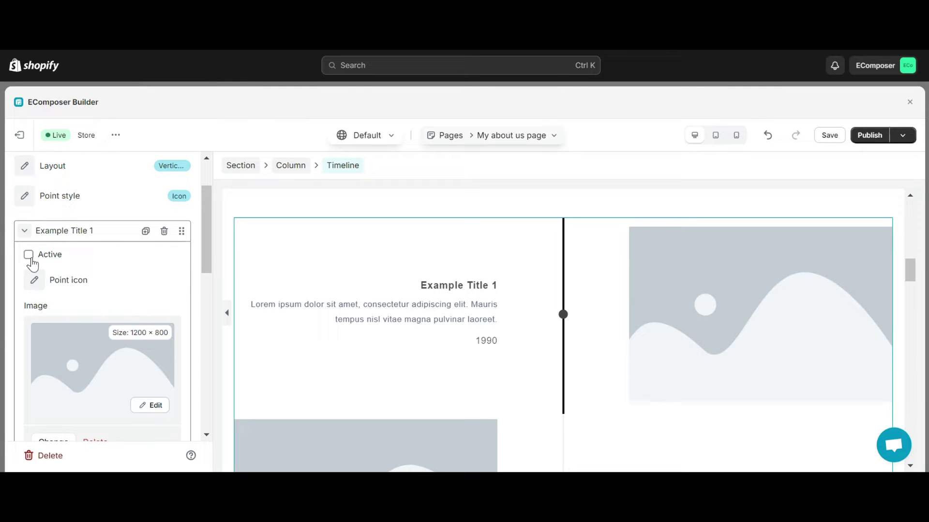
pyautogui.scroll(-1, 75, 285)
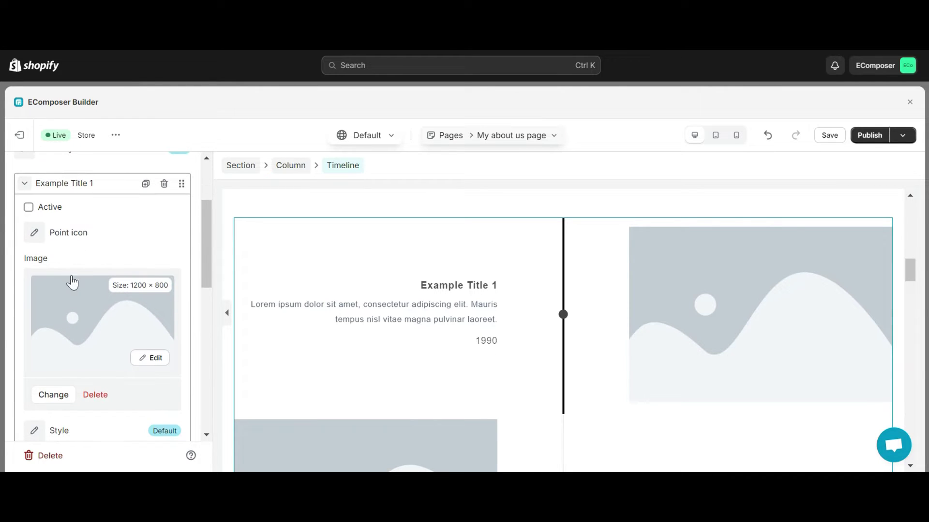
pyautogui.click(45, 210)
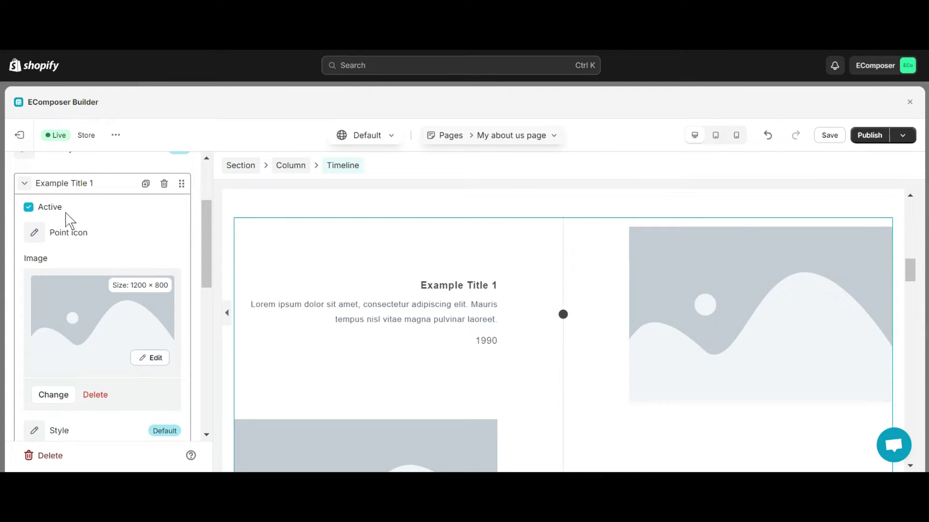
pyautogui.click(34, 232)
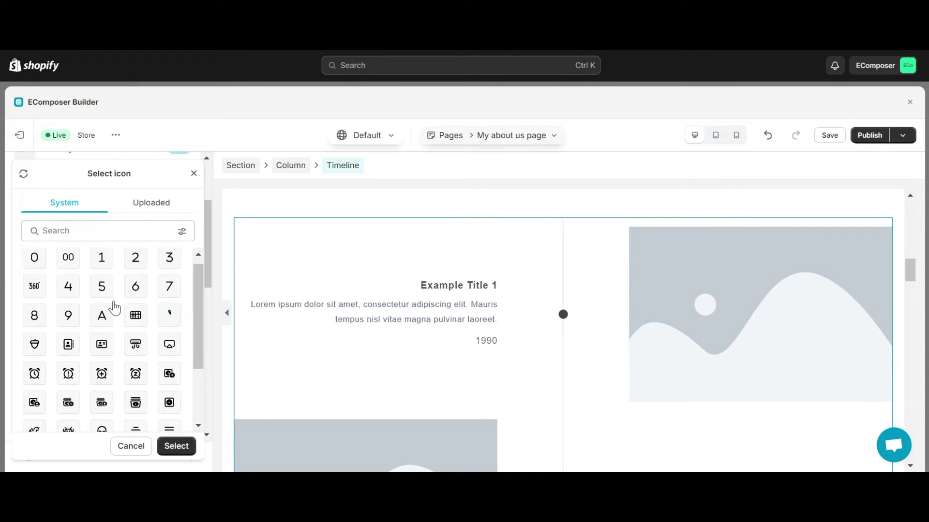
pyautogui.scroll(-5, 114, 306)
pyautogui.scroll(2, 114, 307)
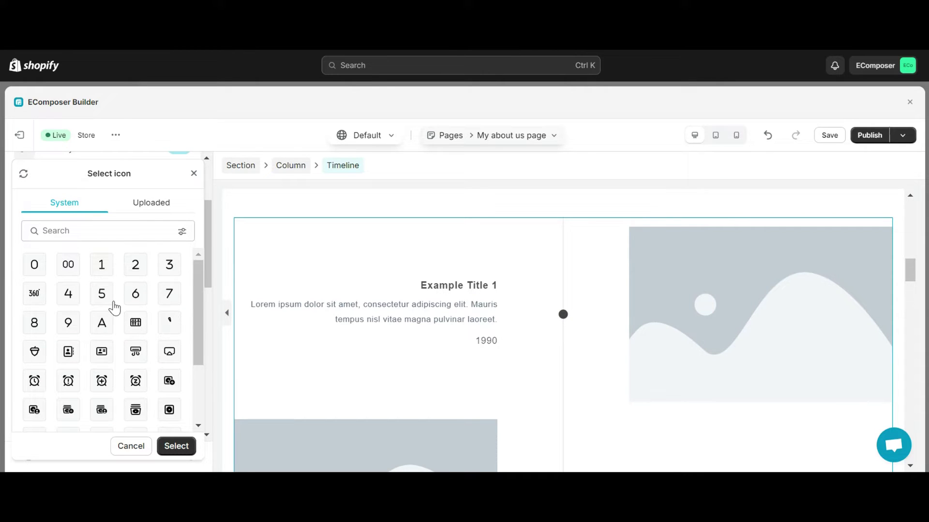
pyautogui.click(151, 203)
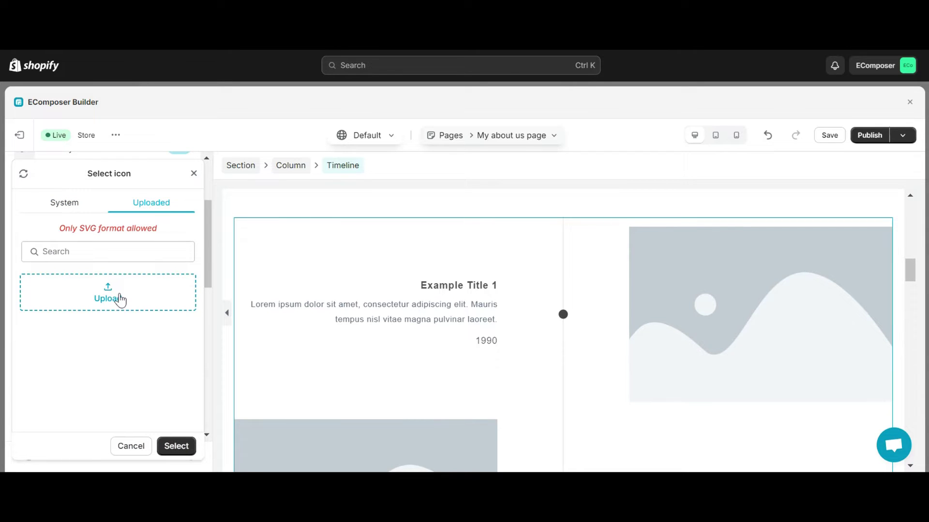
# - Replace Example Title 1's image with the uploaded pexels-liza-summer-6347545 photo
pyautogui.click(193, 174)
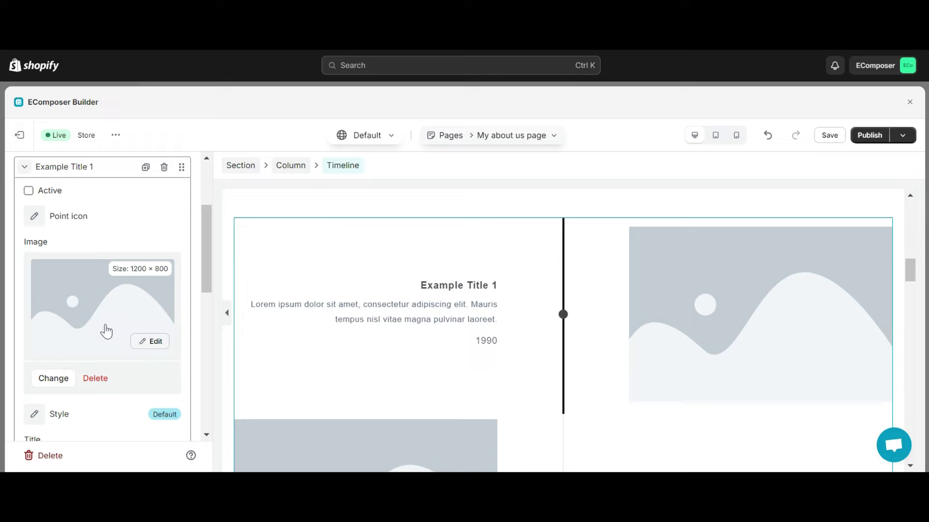
pyautogui.click(46, 380)
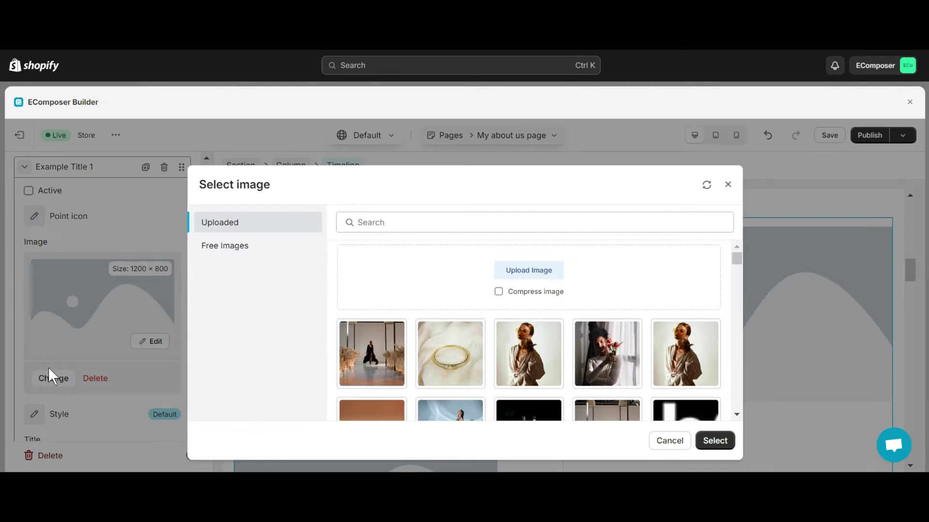
pyautogui.click(547, 278)
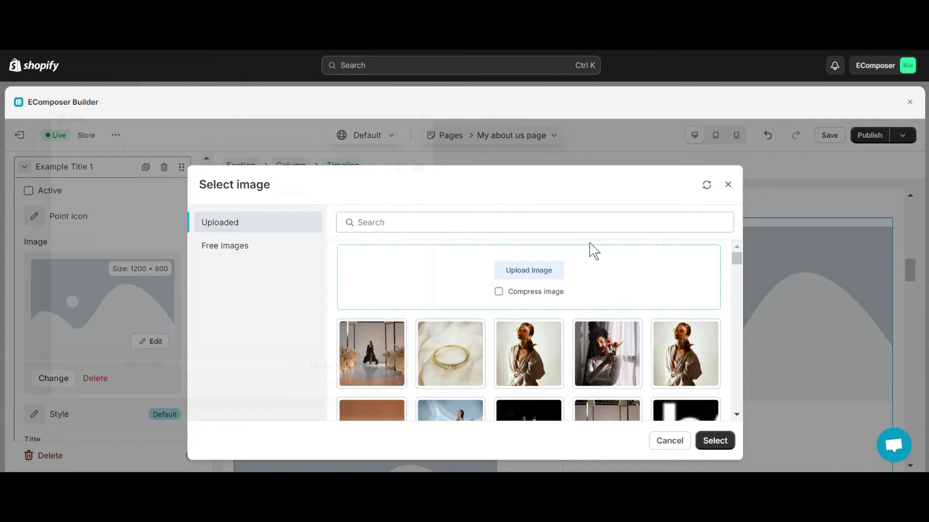
pyautogui.click(265, 237)
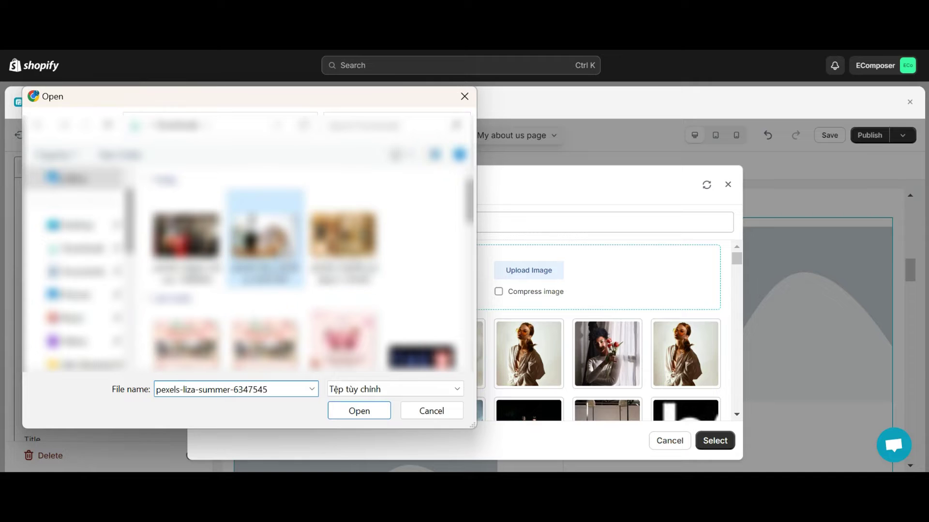
pyautogui.click(359, 411)
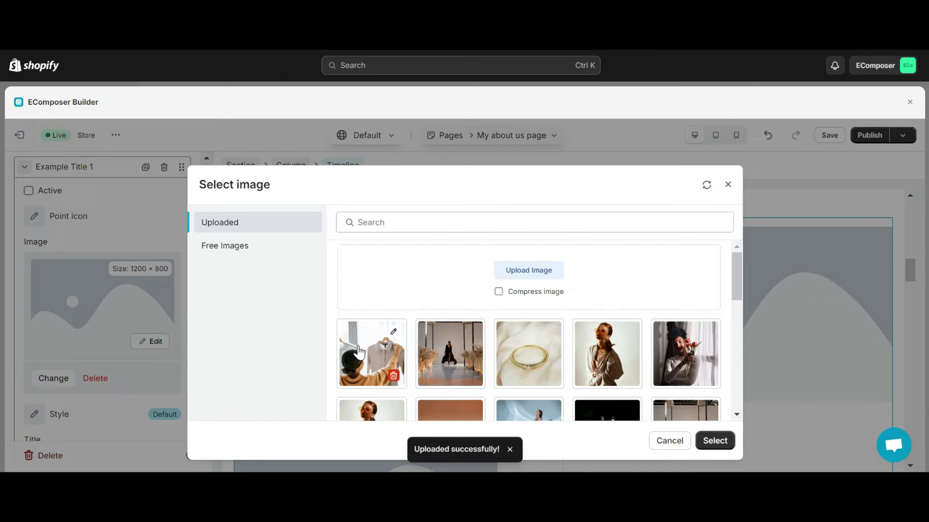
pyautogui.click(359, 352)
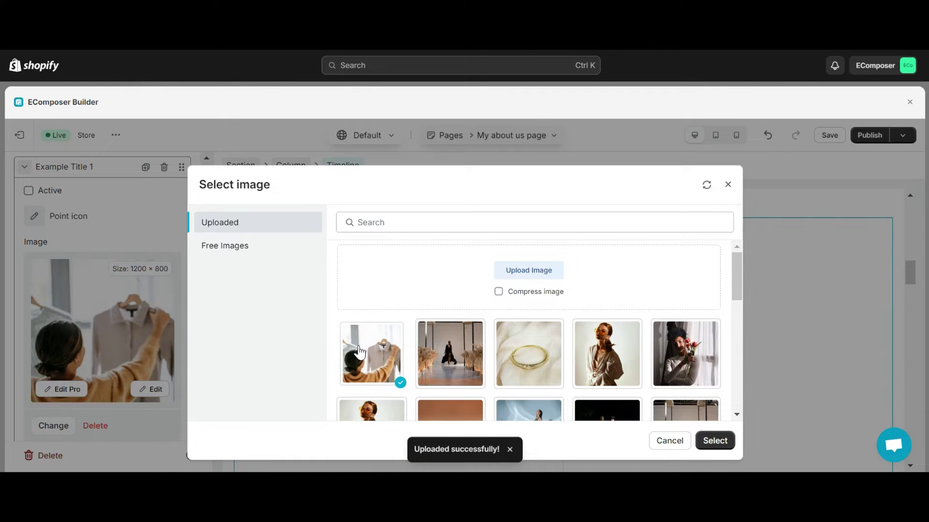
pyautogui.click(715, 441)
# - Try Style 1 and Style 2 on the first item, ending on Style 3
pyautogui.scroll(-1, 679, 449)
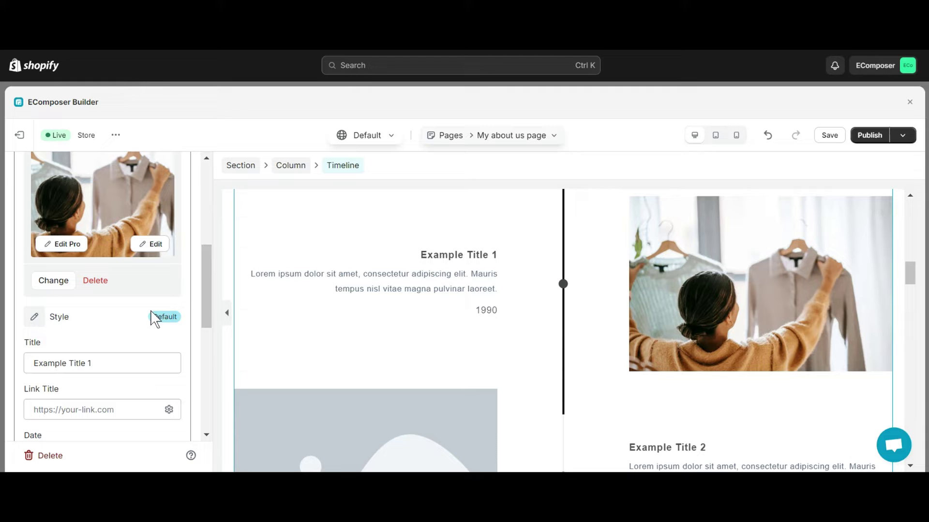
pyautogui.click(163, 318)
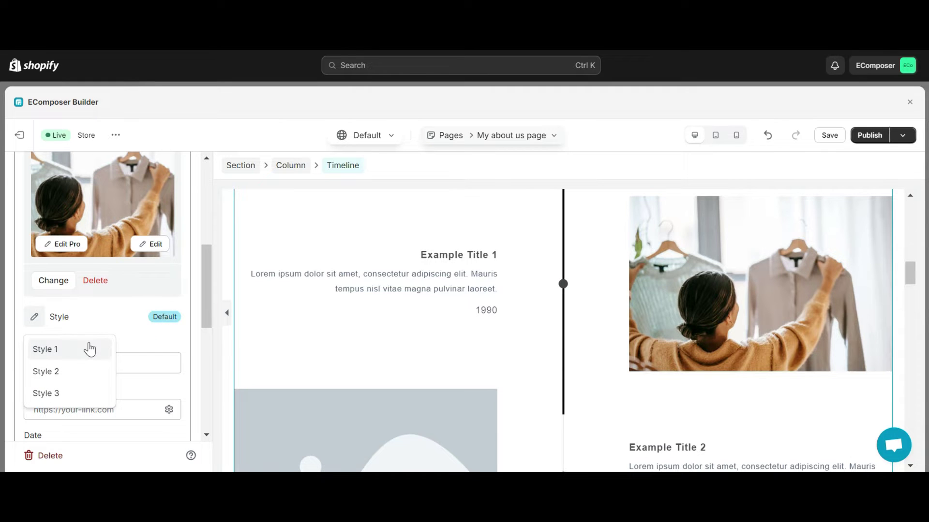
pyautogui.click(90, 349)
pyautogui.click(162, 319)
pyautogui.click(68, 373)
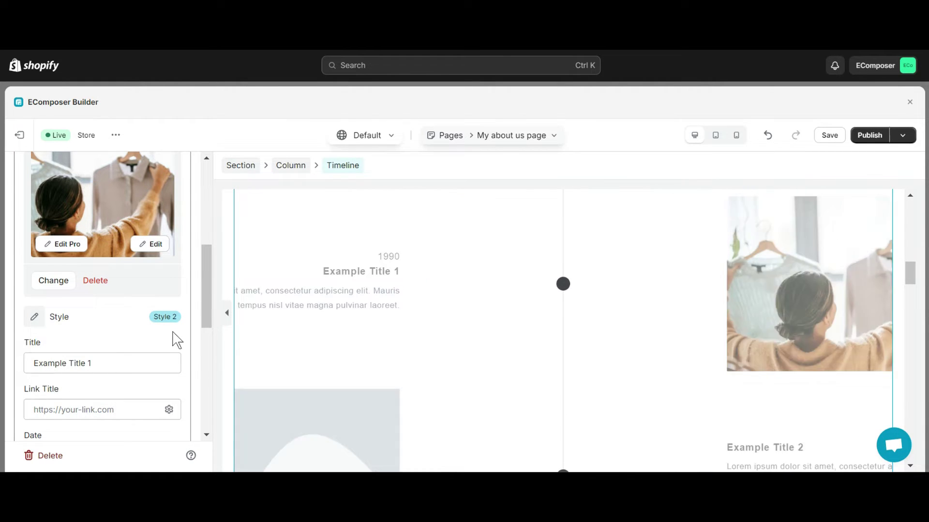
pyautogui.click(165, 319)
pyautogui.click(79, 394)
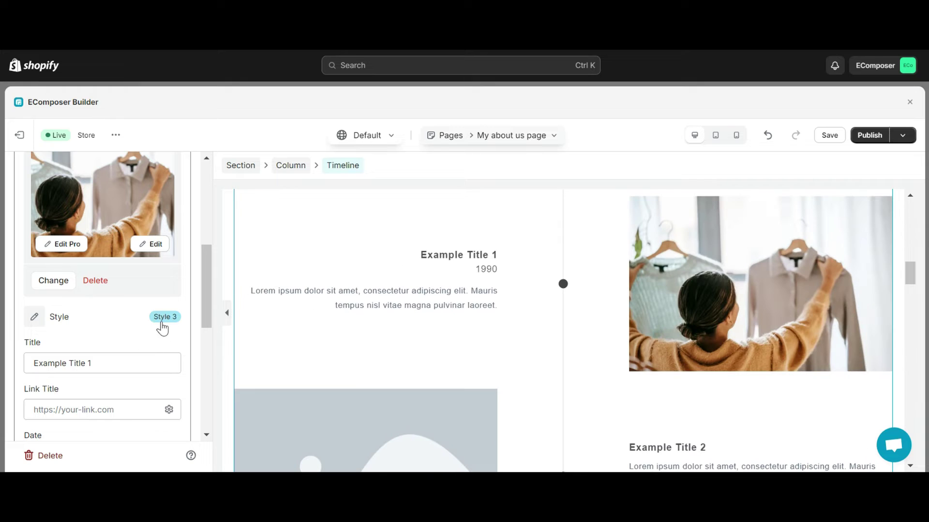
pyautogui.scroll(-3, 128, 234)
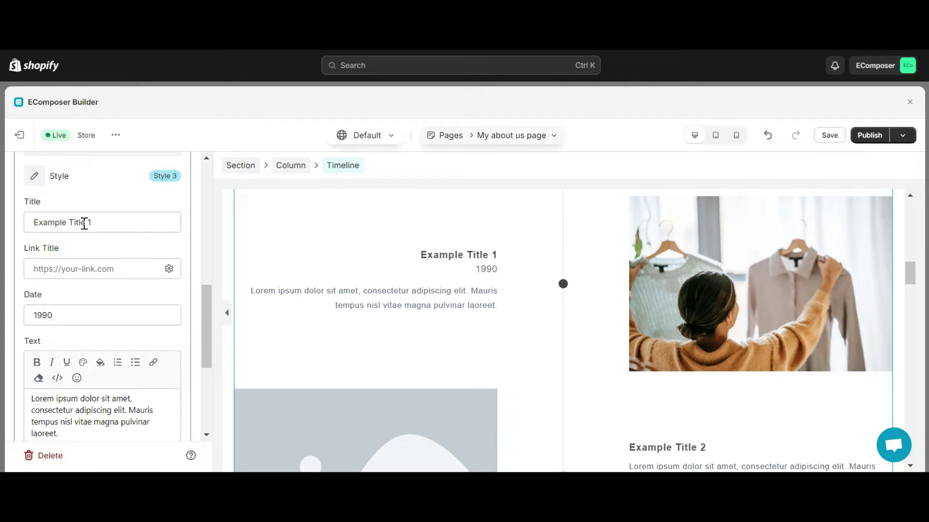
# - Rename the first timeline item's title to 'First Impression'
pyautogui.click(84, 223)
pyautogui.click(55, 316)
pyautogui.scroll(-3, 58, 361)
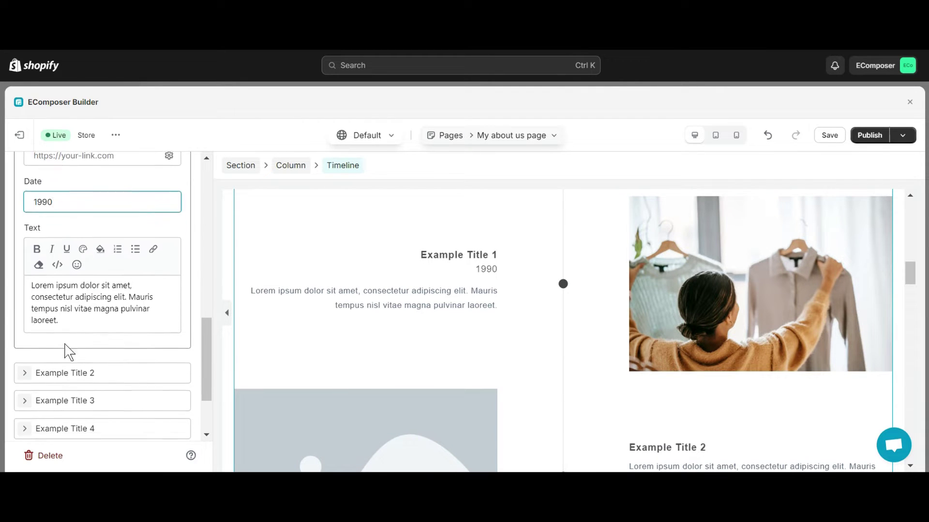
pyautogui.click(74, 315)
pyautogui.scroll(3, 87, 312)
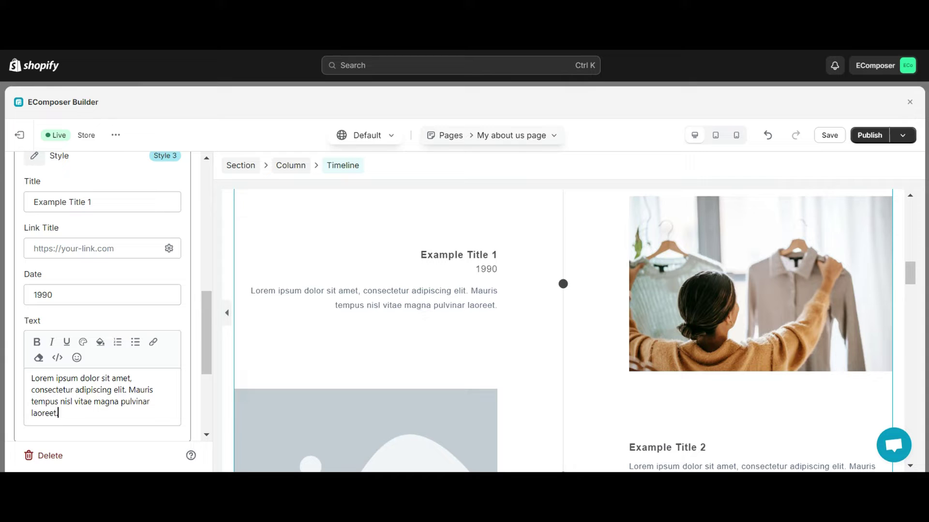
pyautogui.tripleClick(107, 202)
pyautogui.write('F')
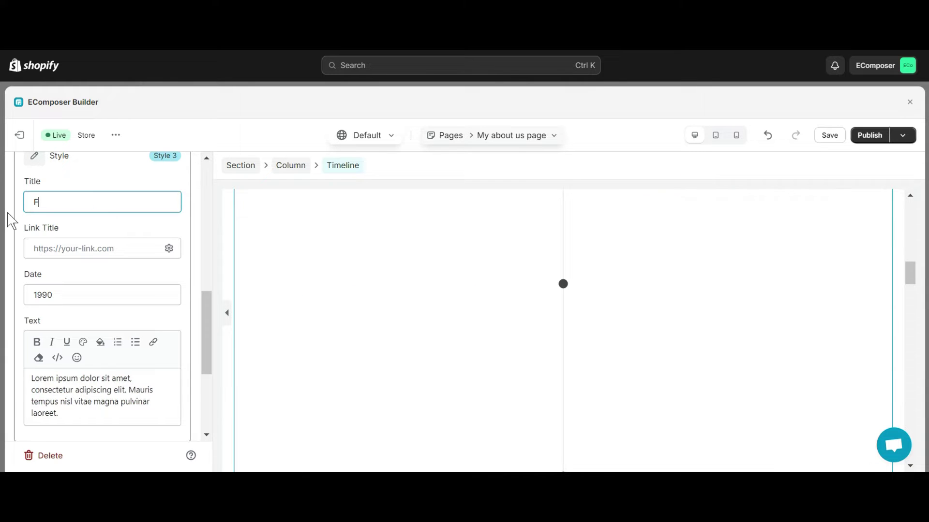
pyautogui.write('irst Impression')
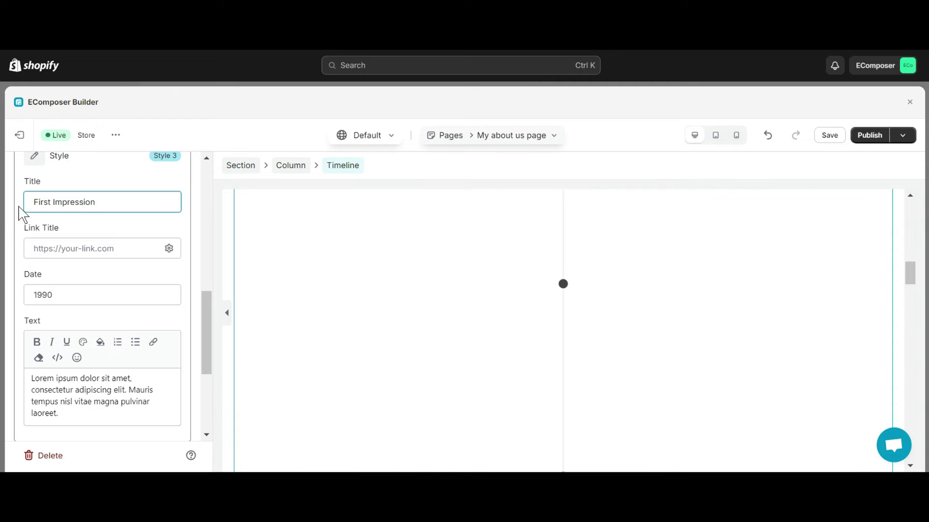
# - Keep the 1990 date and paste the 'Our fashion journey began…' paragraph as its text
pyautogui.tripleClick(95, 296)
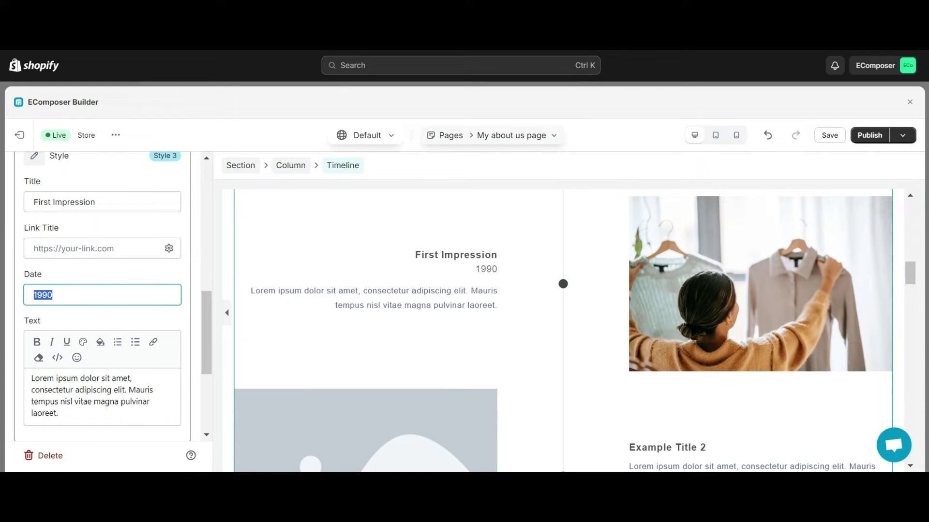
pyautogui.tripleClick(104, 393)
pyautogui.write("our fashion journey began with the opening of our very first store. Despite its modest size, the store quickly garnered attention and acclaim from customers, setting the stage for our brand's future success.")
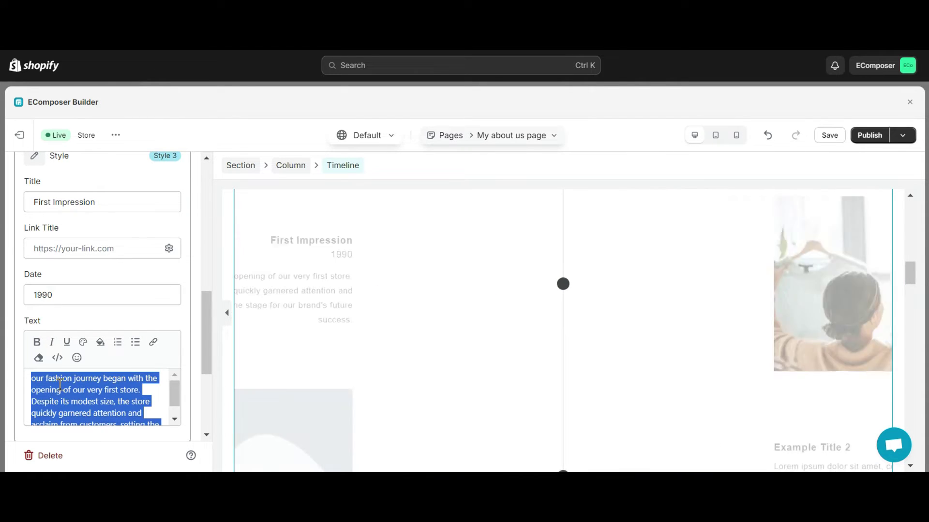
pyautogui.click(38, 379)
# - Capitalise the pasted paragraph's first letter to 'O'
pyautogui.write('O')
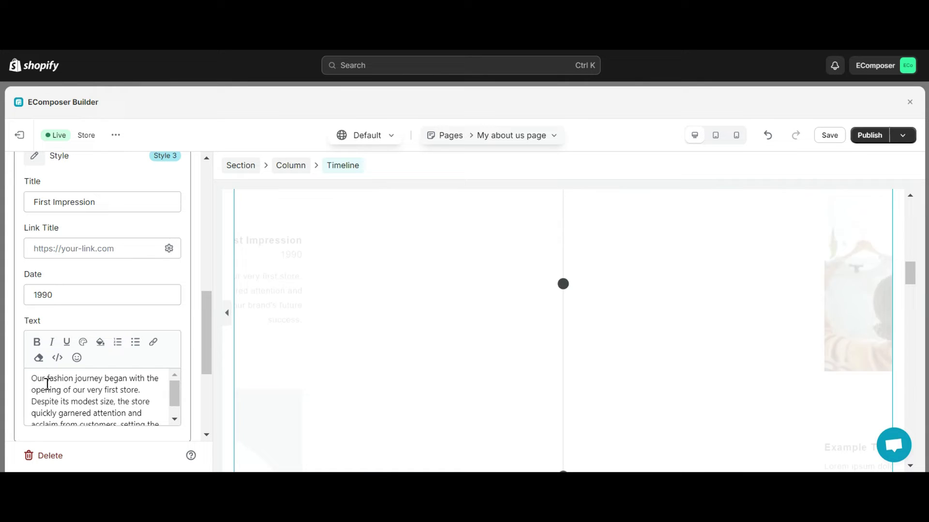
pyautogui.scroll(1, 131, 322)
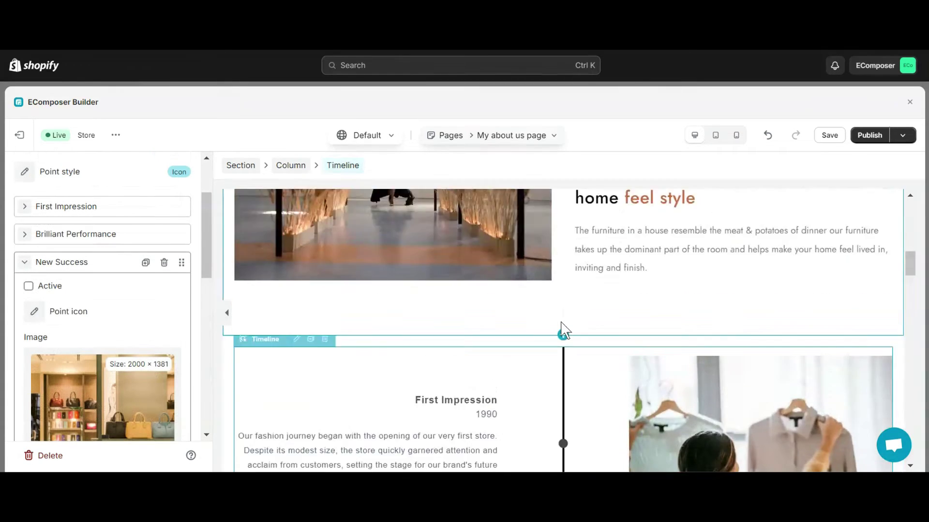
pyautogui.scroll(-10, 563, 330)
pyautogui.scroll(-3, 563, 330)
pyautogui.scroll(2, 564, 329)
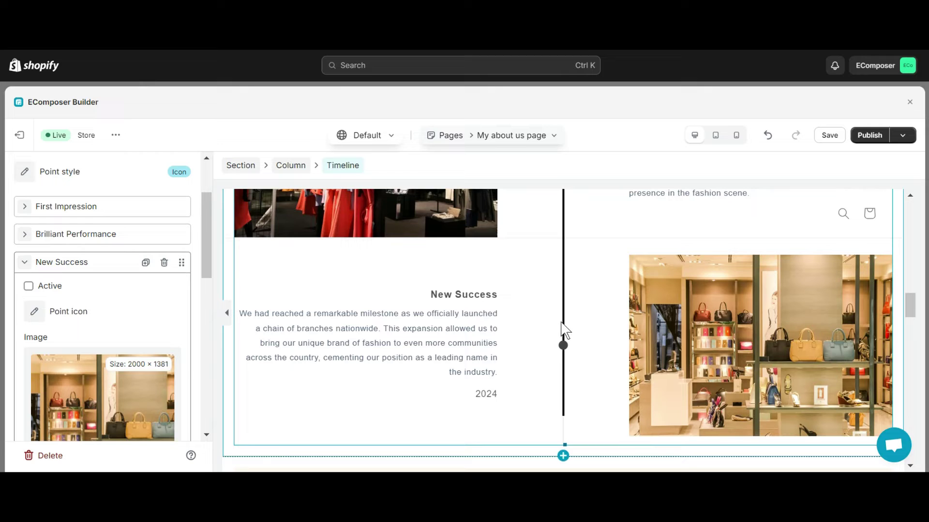
pyautogui.scroll(-3, 165, 418)
# - Give the New Success item Style 3 and collapse its settings
pyautogui.click(164, 413)
pyautogui.click(72, 381)
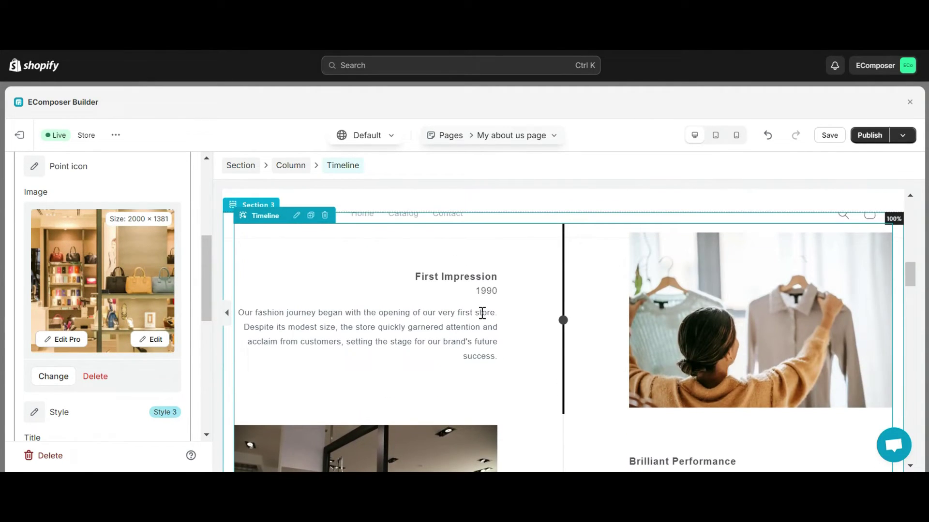
pyautogui.scroll(-7, 481, 312)
pyautogui.scroll(-3, 482, 312)
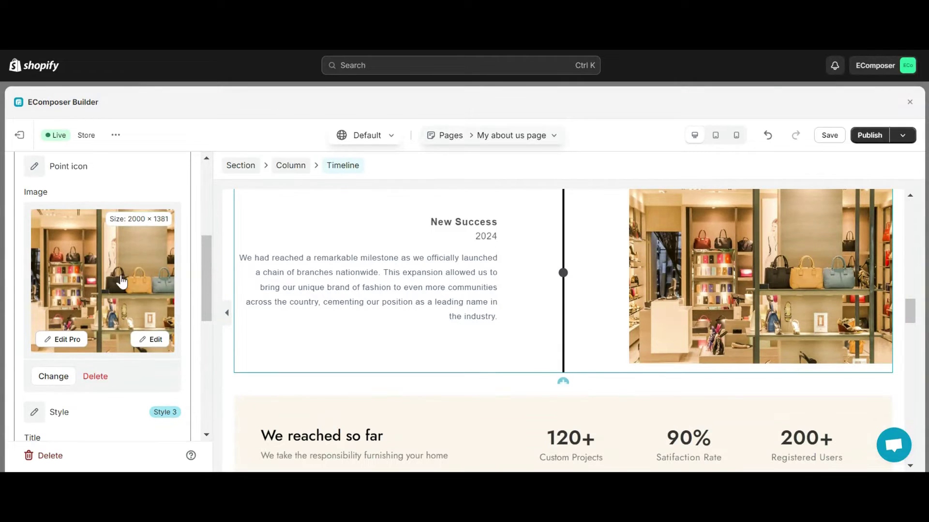
pyautogui.scroll(5, 112, 285)
pyautogui.click(90, 360)
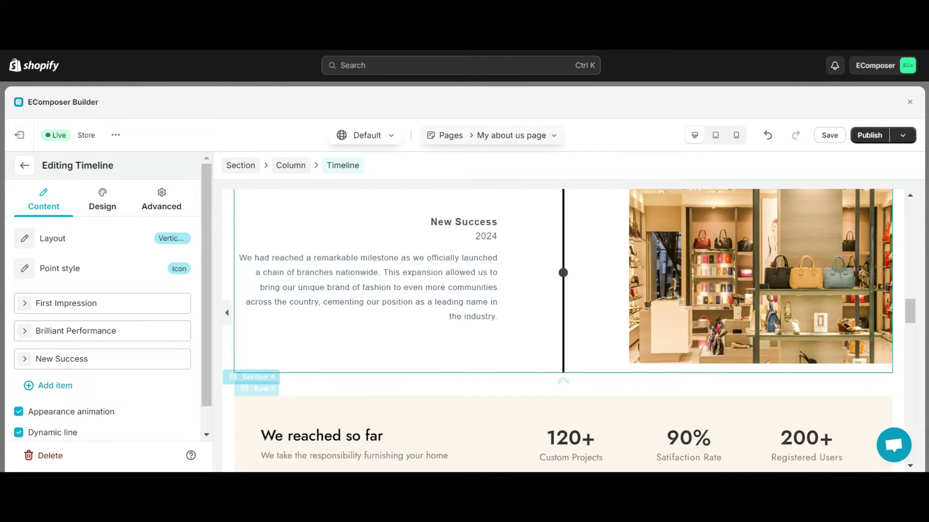
# - Add a fourth timeline item, then delete it to keep three entries
pyautogui.scroll(5, 291, 358)
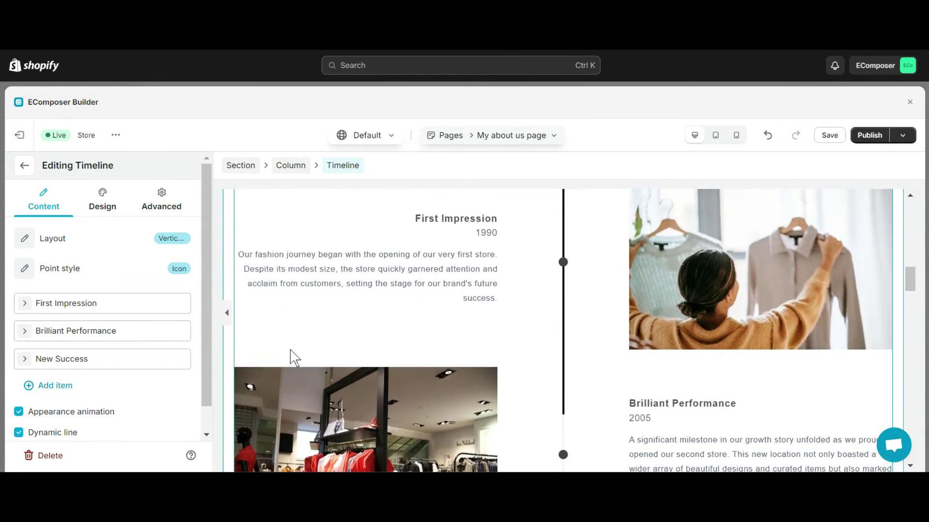
pyautogui.scroll(-1, 290, 358)
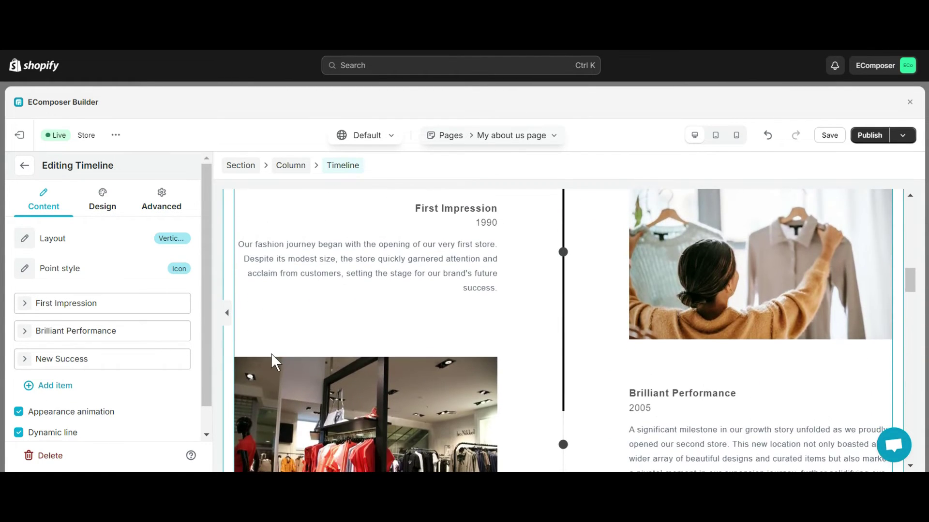
pyautogui.click(56, 387)
pyautogui.scroll(-3, 118, 358)
pyautogui.scroll(-1, 602, 300)
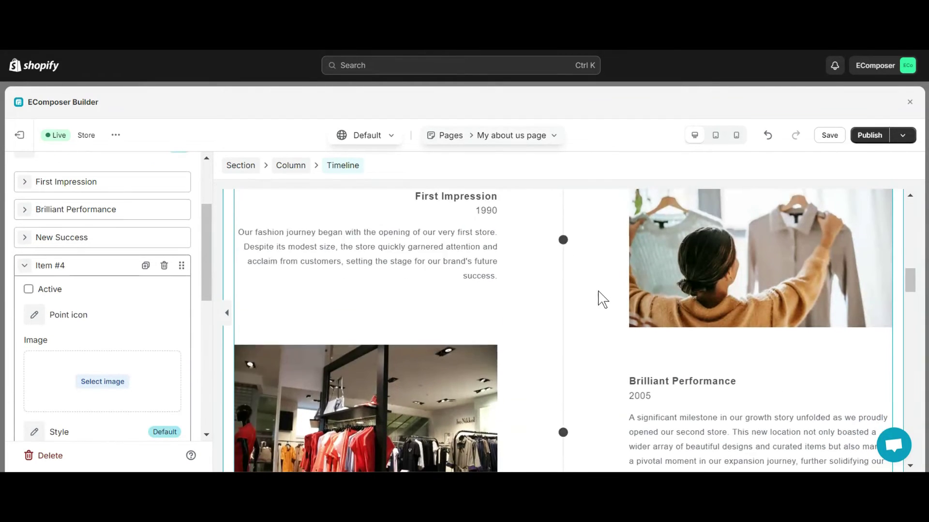
pyautogui.scroll(-10, 600, 298)
pyautogui.scroll(3, 556, 280)
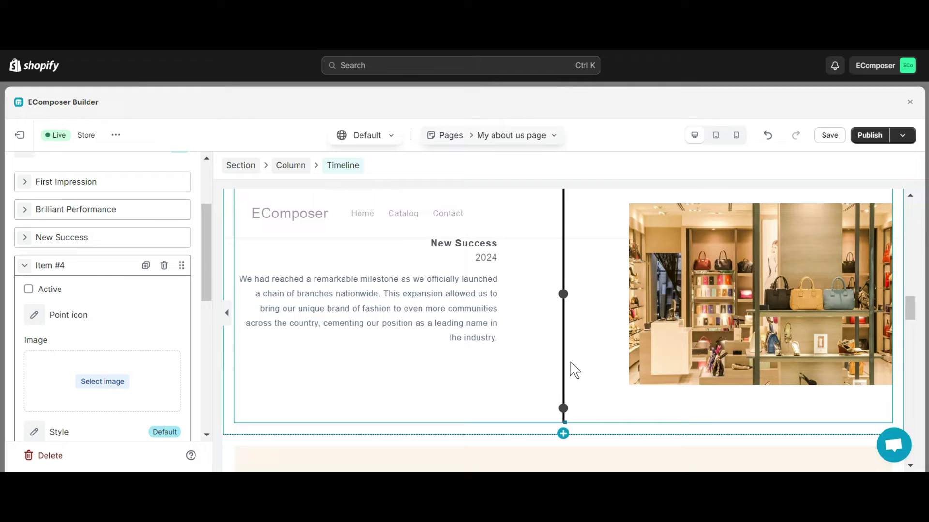
pyautogui.click(164, 265)
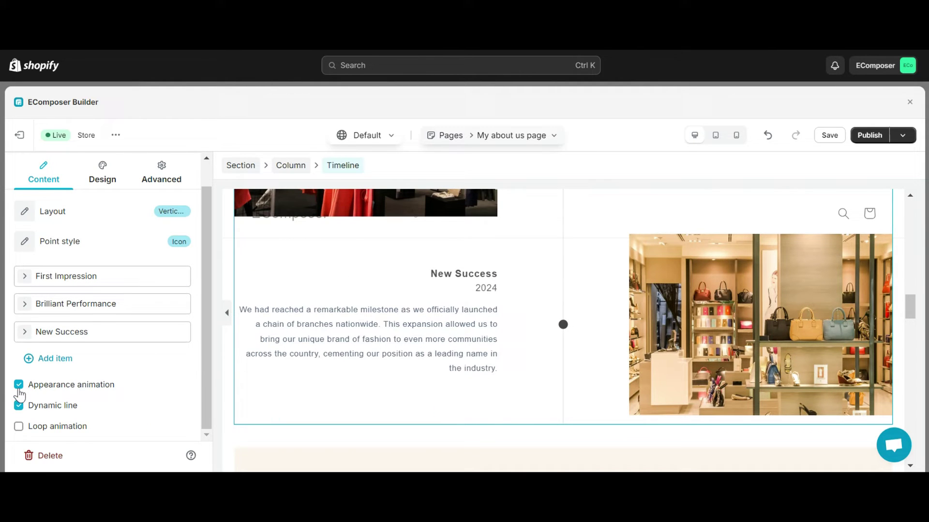
# - Toggle the appearance animation and dynamic line off, then back on
pyautogui.click(21, 387)
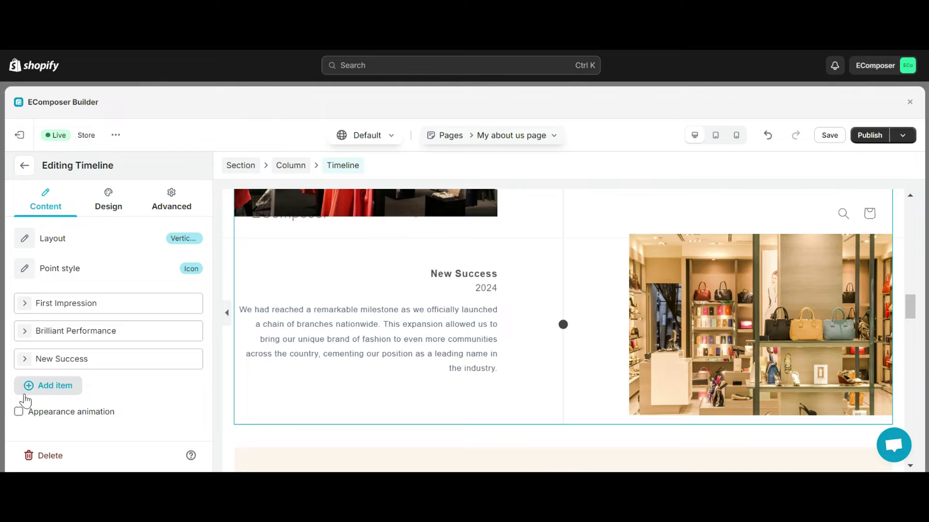
pyautogui.click(18, 412)
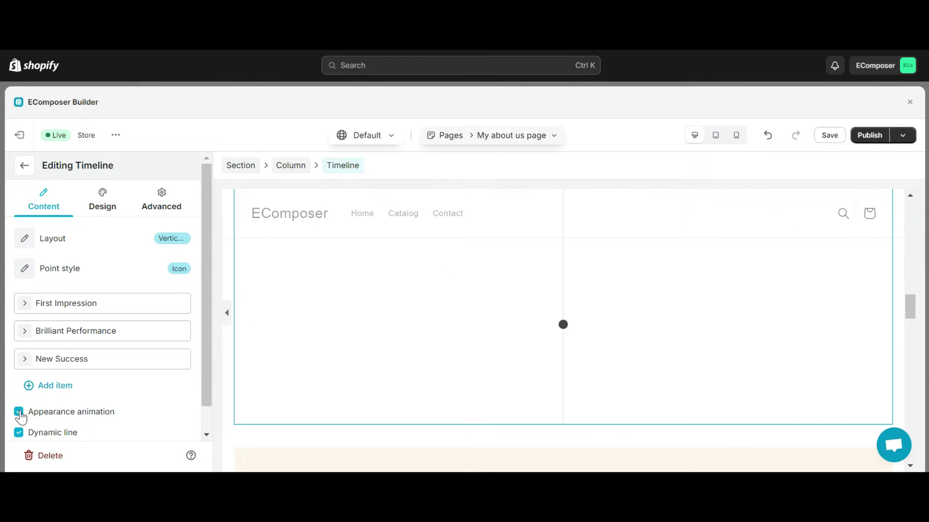
pyautogui.scroll(3, 629, 344)
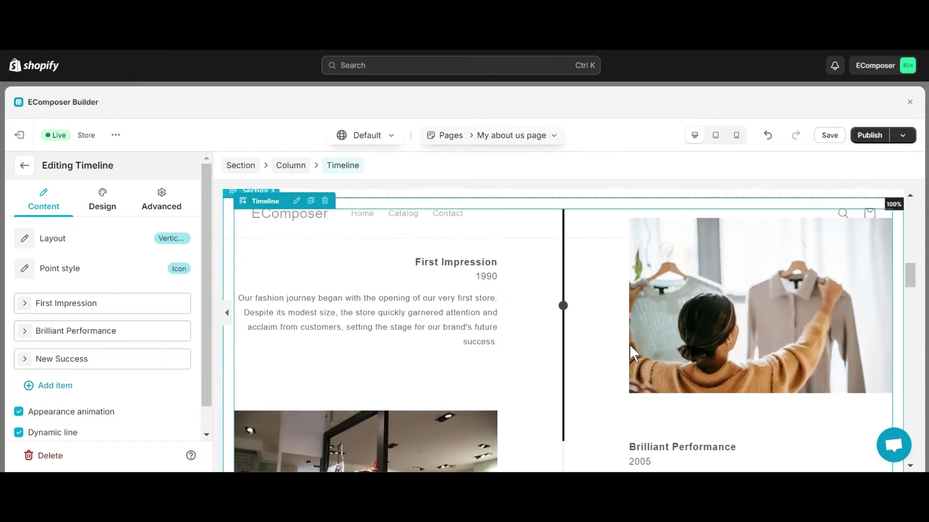
pyautogui.scroll(-1, 126, 413)
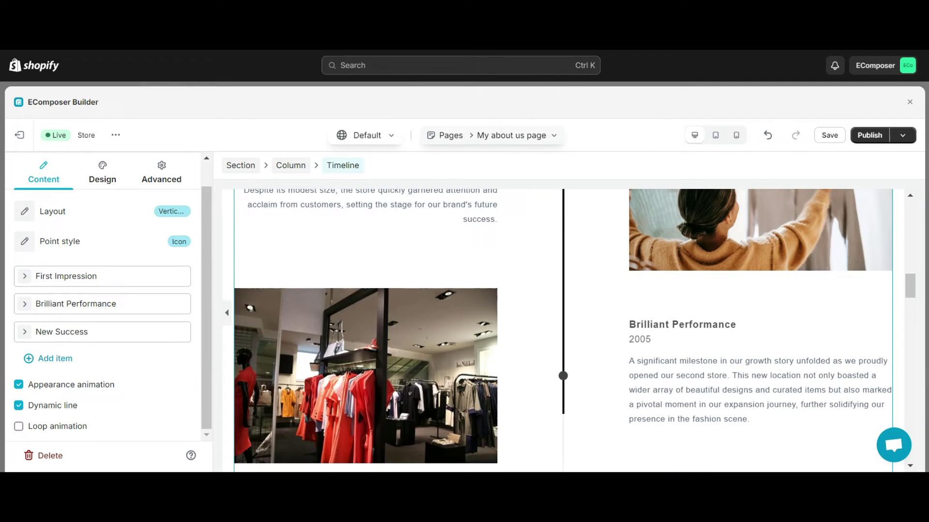
pyautogui.click(19, 407)
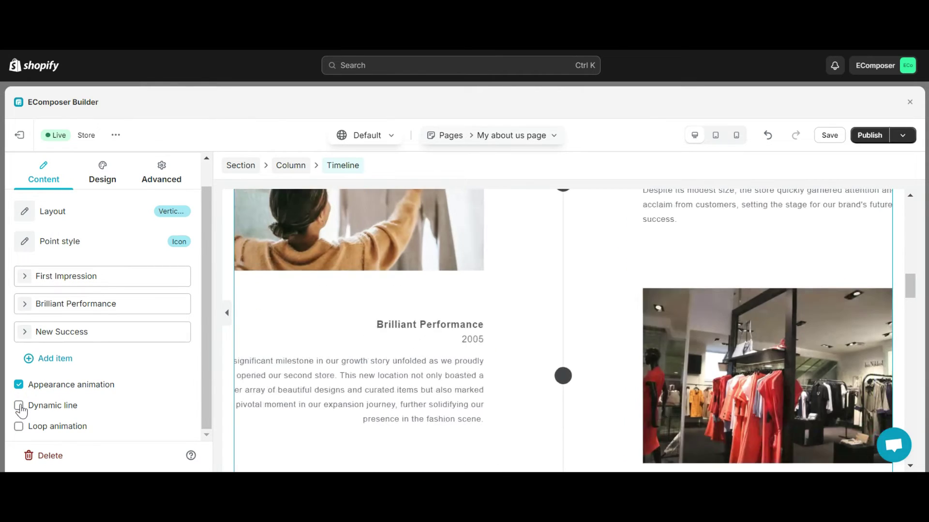
pyautogui.click(19, 407)
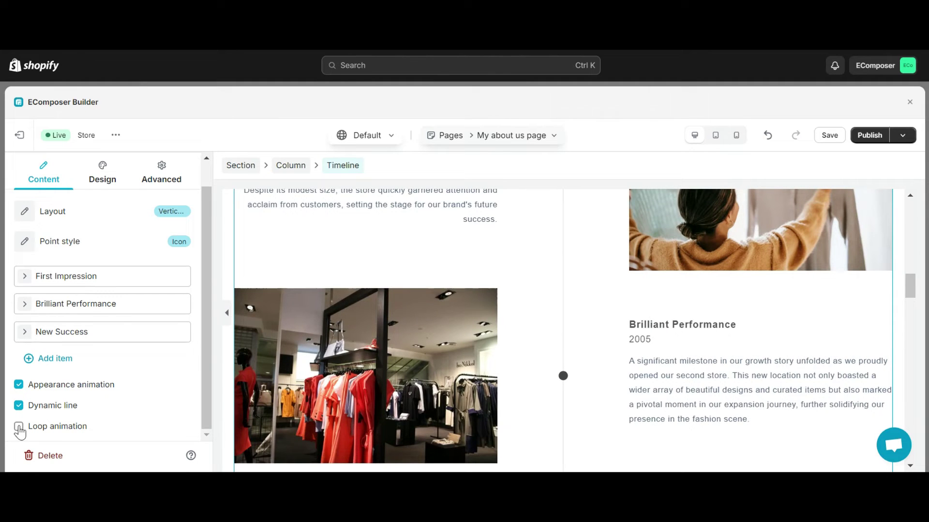
# - Enable loop animation for the timeline, leaving it checked after one off-on toggle
pyautogui.click(19, 426)
pyautogui.scroll(-7, 575, 370)
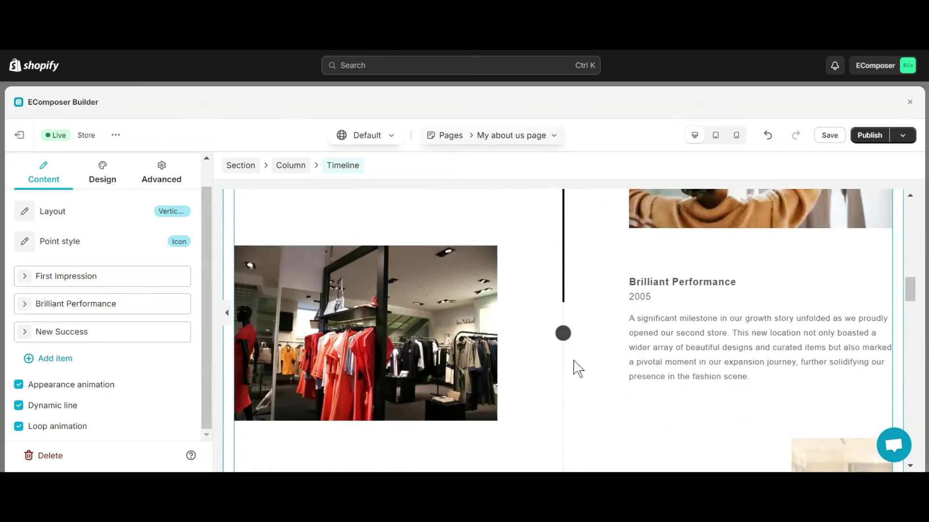
pyautogui.scroll(-3, 575, 370)
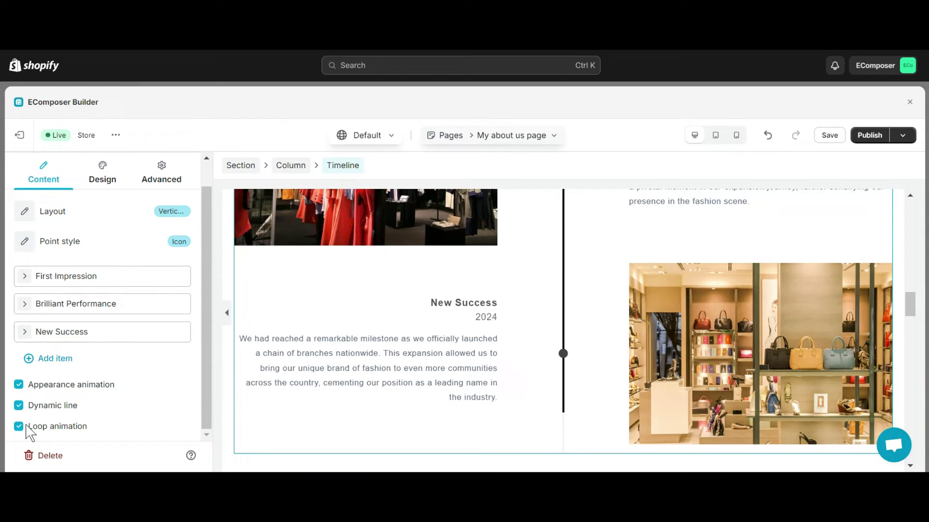
pyautogui.click(20, 426)
pyautogui.scroll(6, 608, 350)
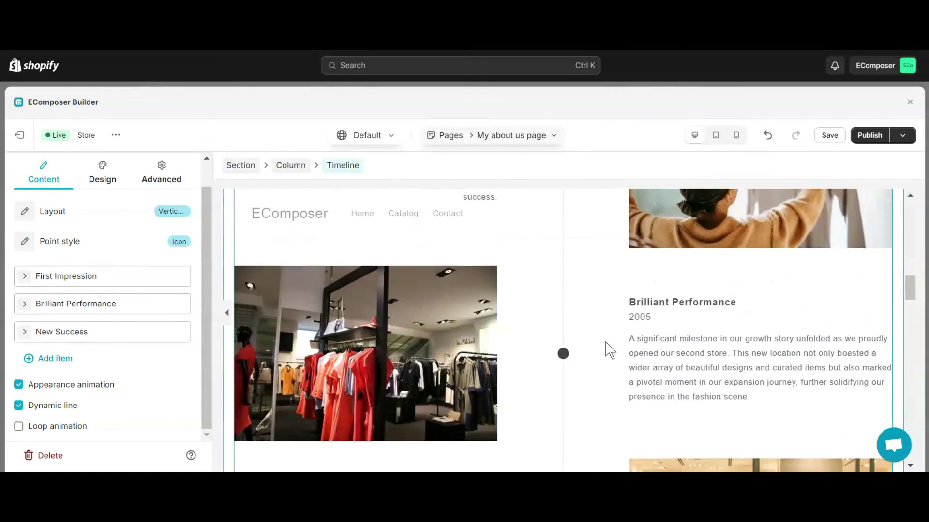
pyautogui.scroll(-6, 607, 350)
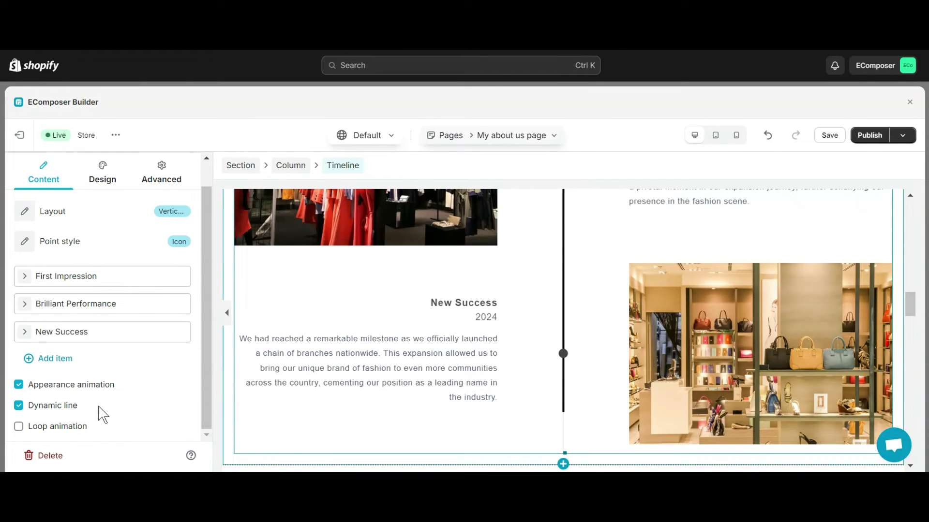
pyautogui.click(19, 427)
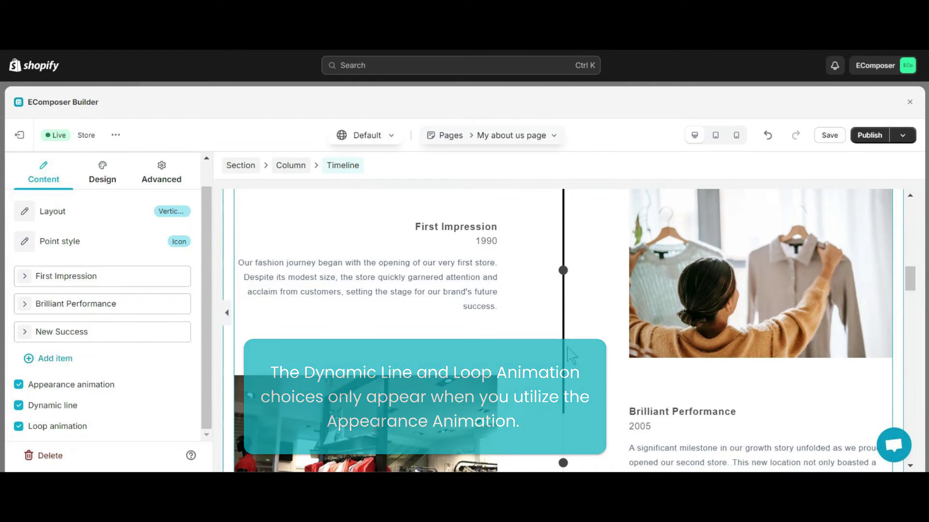
# - Open the timeline's Design tab and briefly inspect the Item content styling group
pyautogui.click(107, 173)
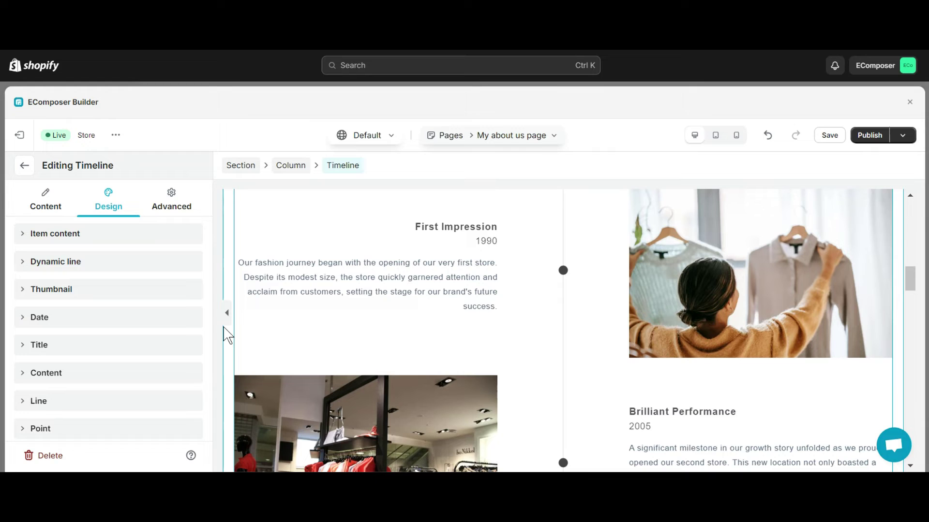
pyautogui.click(76, 247)
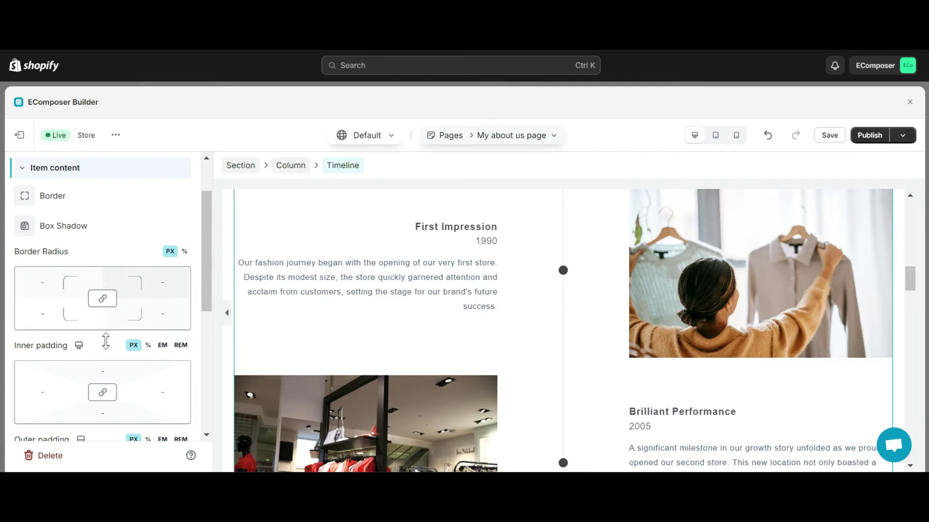
pyautogui.scroll(-3, 110, 373)
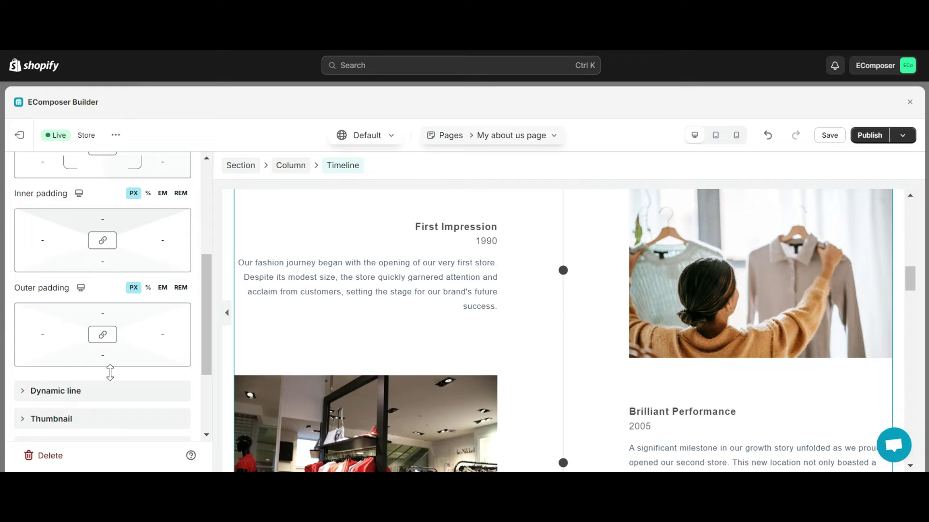
pyautogui.scroll(5, 111, 372)
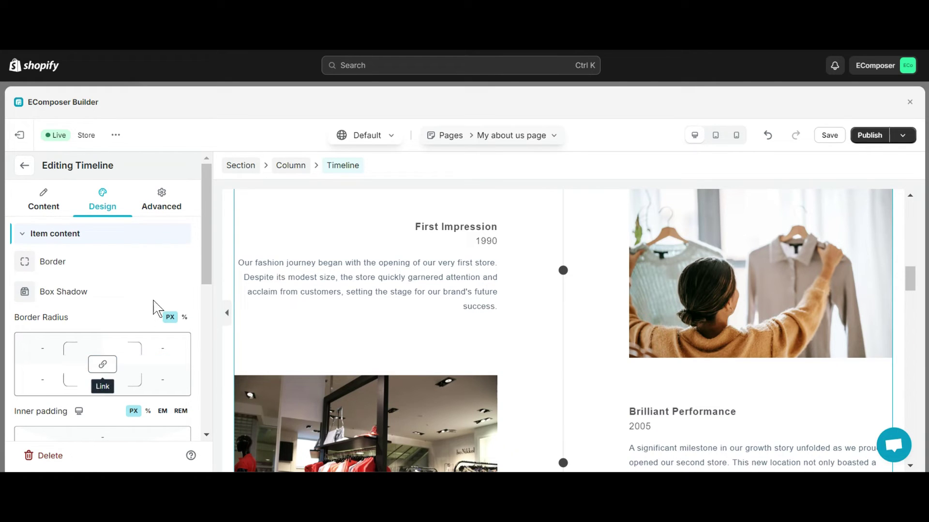
pyautogui.click(116, 236)
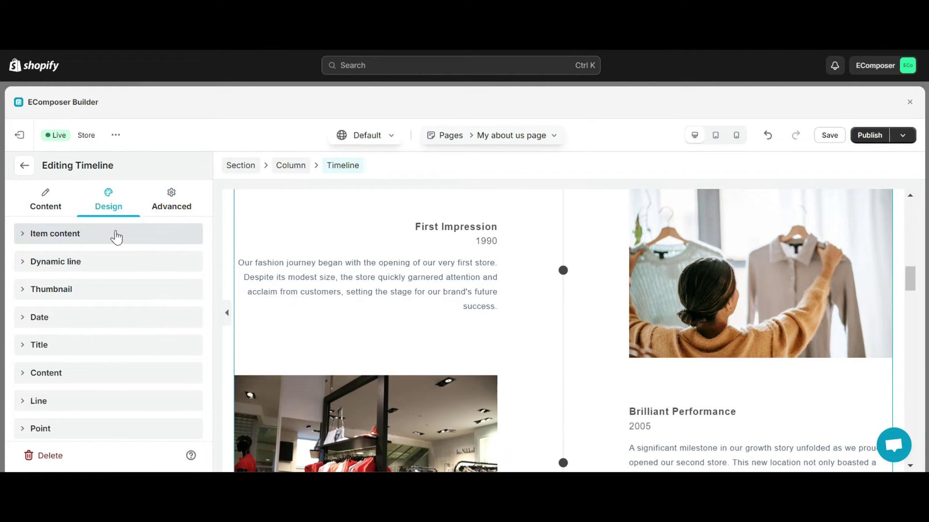
# - Make the timeline description text near-black #0c0c0d at size 15
pyautogui.click(41, 373)
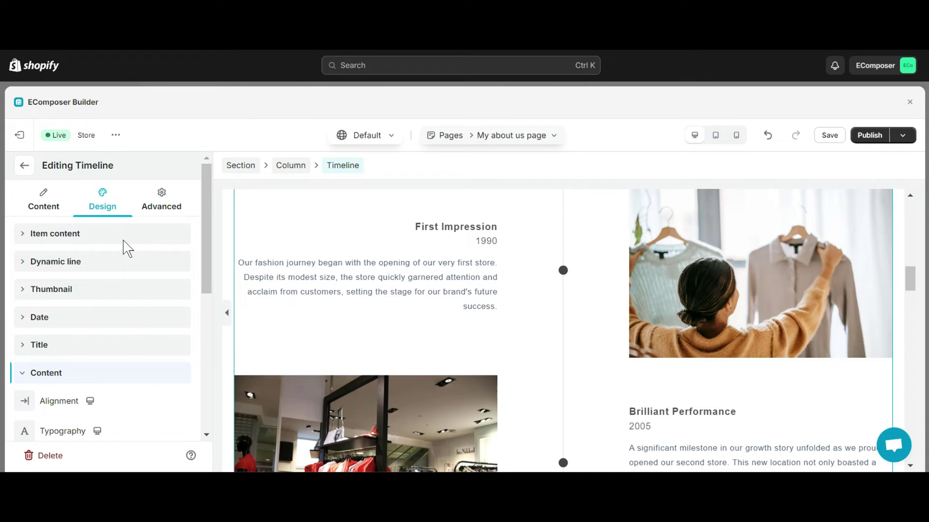
pyautogui.scroll(-4, 129, 260)
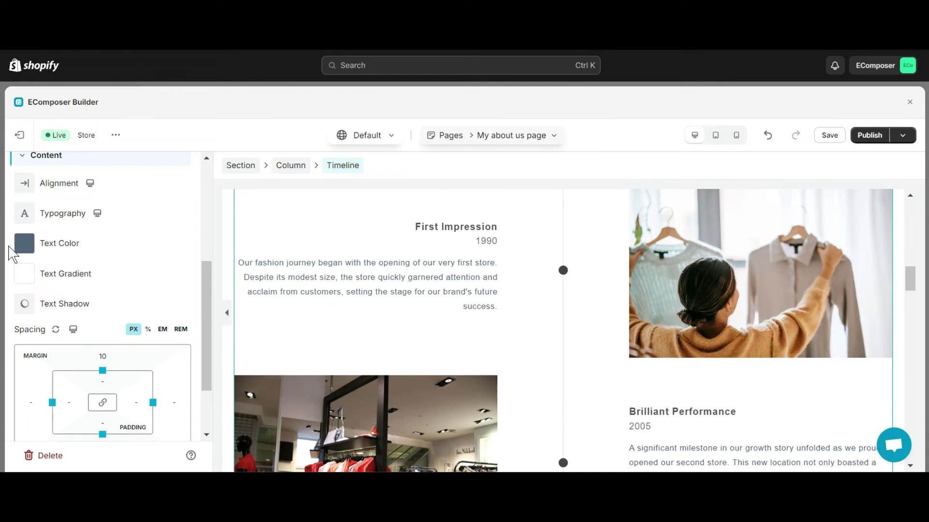
pyautogui.click(22, 245)
pyautogui.scroll(-2, 96, 290)
pyautogui.click(31, 342)
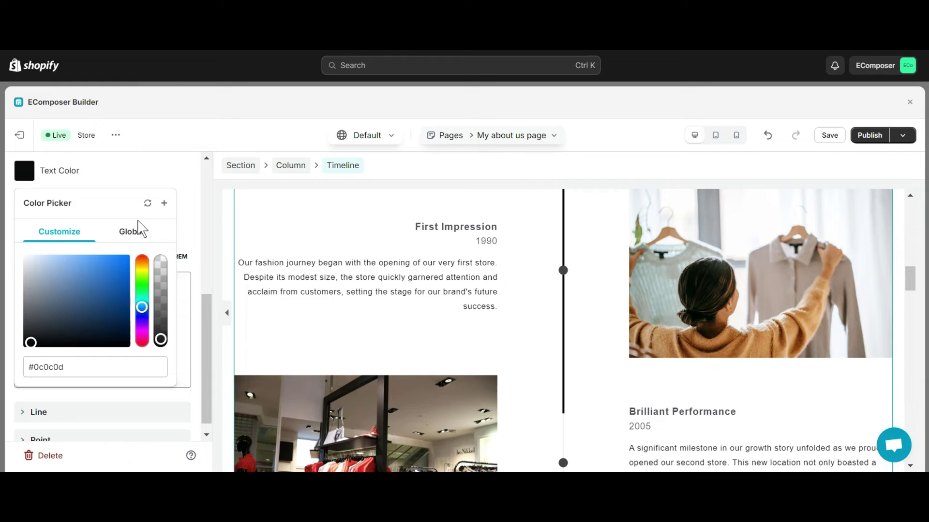
pyautogui.press('Escape')
pyautogui.click(63, 286)
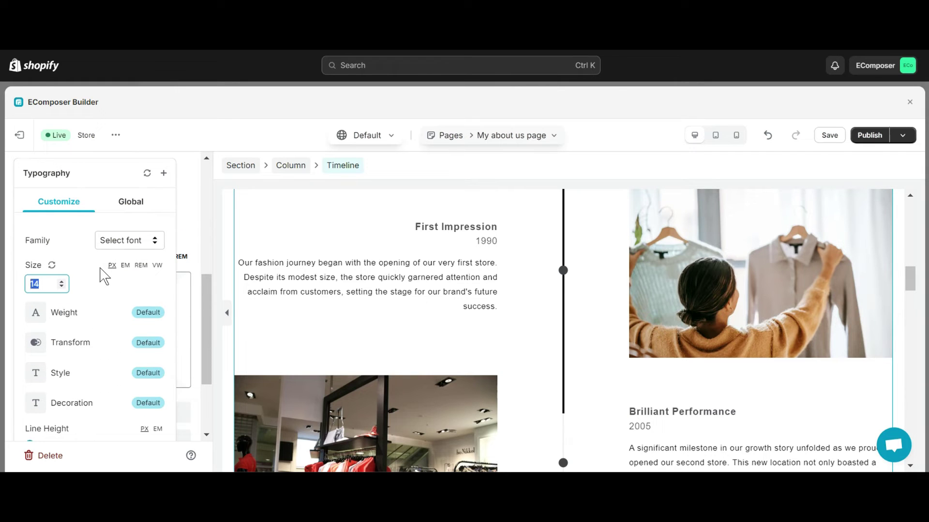
pyautogui.write('15')
pyautogui.click(181, 220)
# - Set the timeline item titles to the Poppins font at size 25
pyautogui.scroll(3, 174, 252)
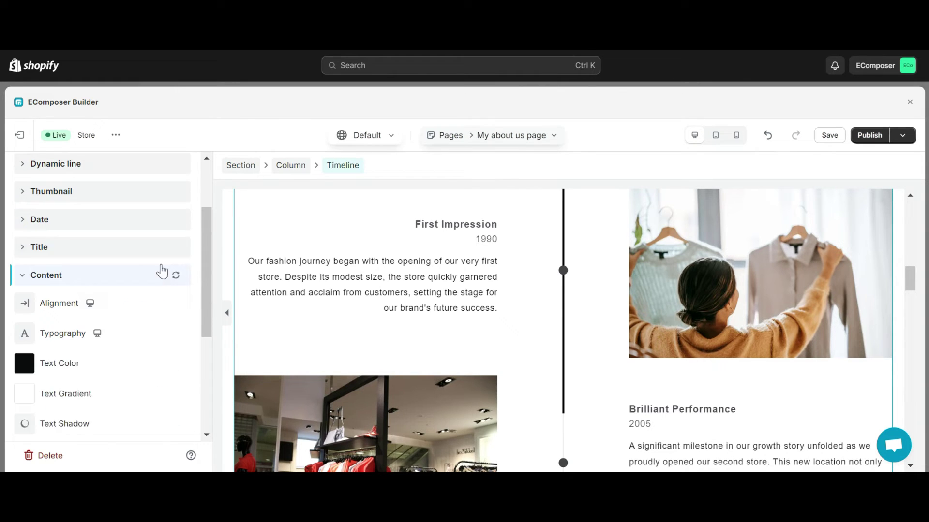
pyautogui.click(145, 248)
pyautogui.click(138, 320)
pyautogui.scroll(-3, 128, 305)
pyautogui.click(118, 273)
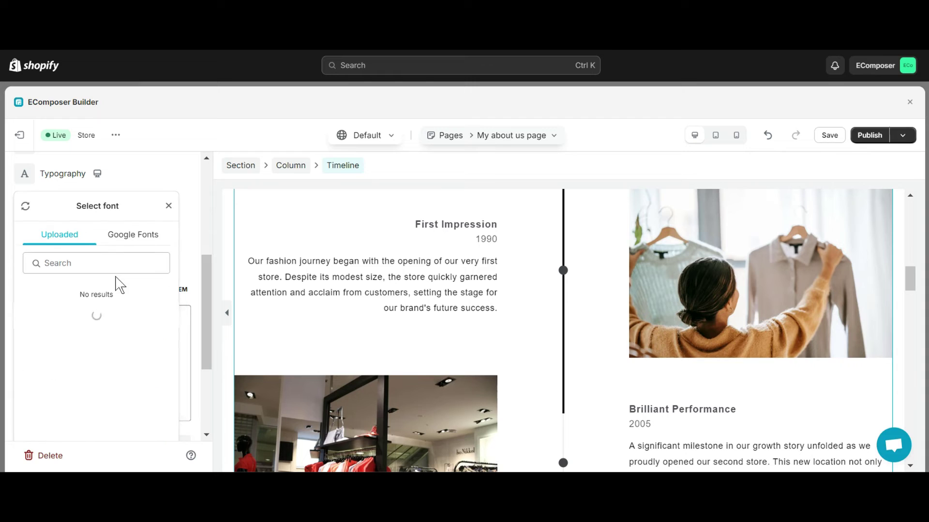
pyautogui.scroll(-2, 100, 314)
pyautogui.click(79, 360)
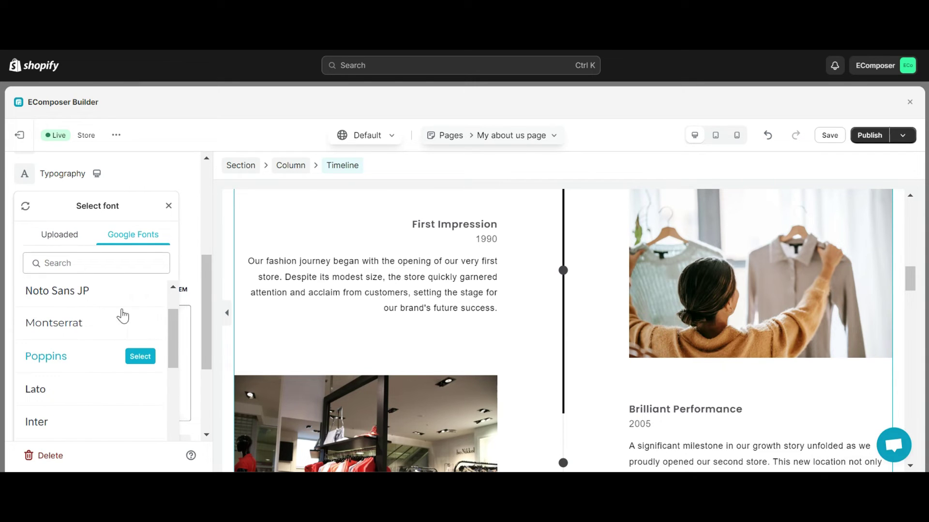
pyautogui.write('25')
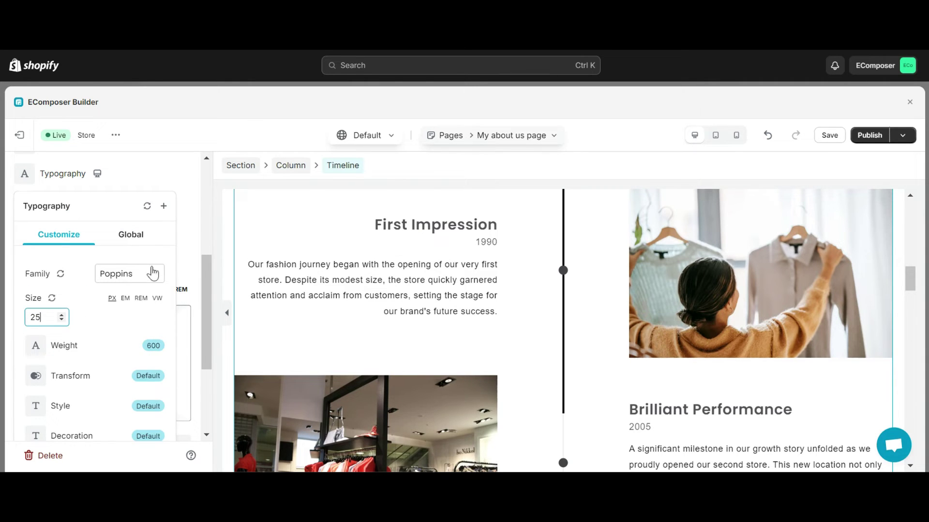
pyautogui.click(25, 204)
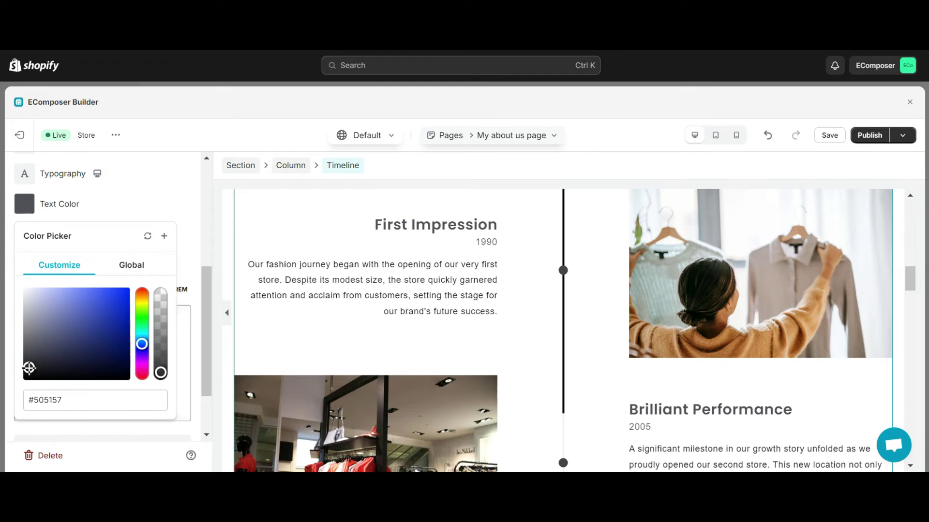
pyautogui.click(196, 246)
pyautogui.click(107, 191)
# - Set the timeline dates to the Google Font Poppins at size 20
pyautogui.click(95, 315)
pyautogui.scroll(-2, 97, 310)
pyautogui.click(106, 304)
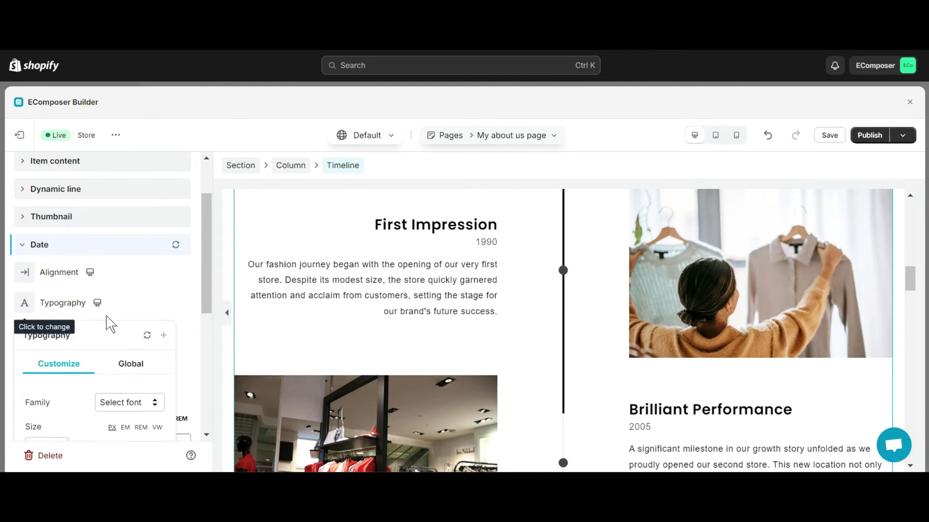
pyautogui.scroll(-3, 111, 323)
pyautogui.click(111, 256)
pyautogui.click(131, 220)
pyautogui.scroll(-1, 87, 351)
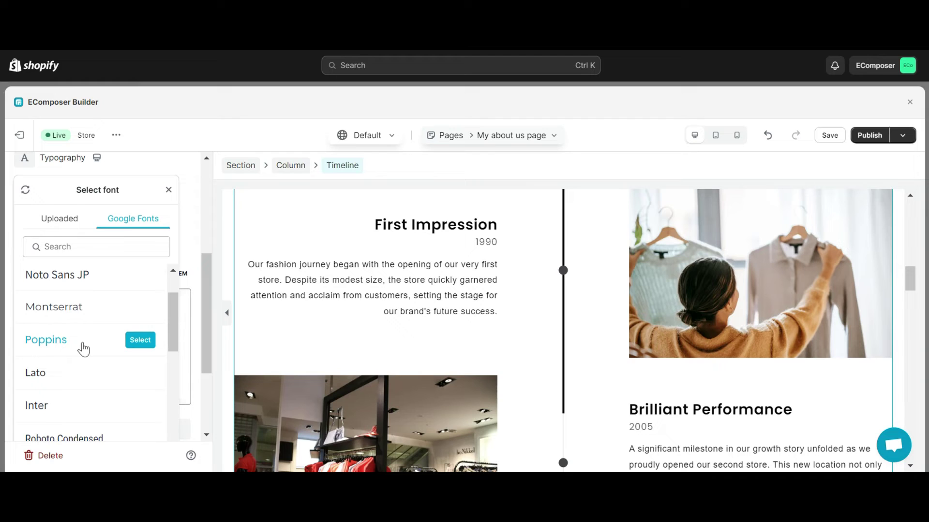
pyautogui.click(141, 343)
pyautogui.click(47, 299)
pyautogui.write('20')
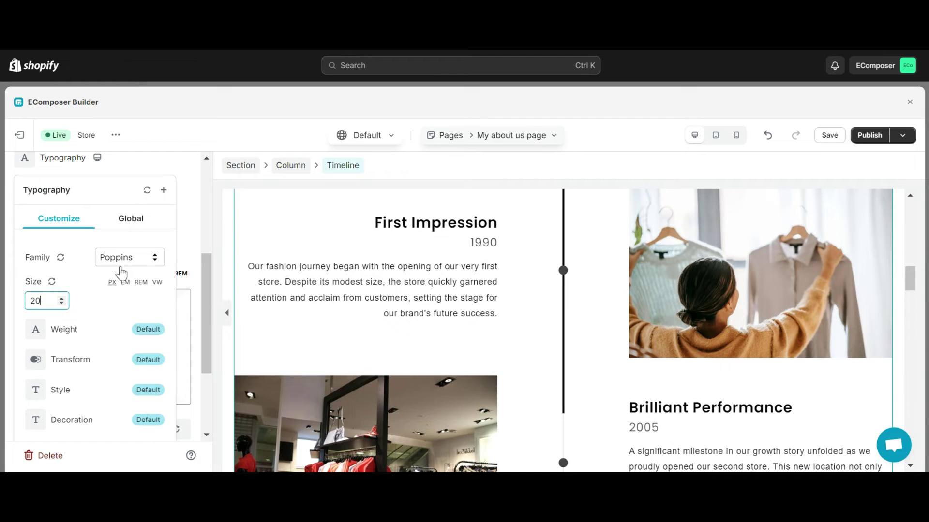
pyautogui.click(185, 216)
pyautogui.click(44, 263)
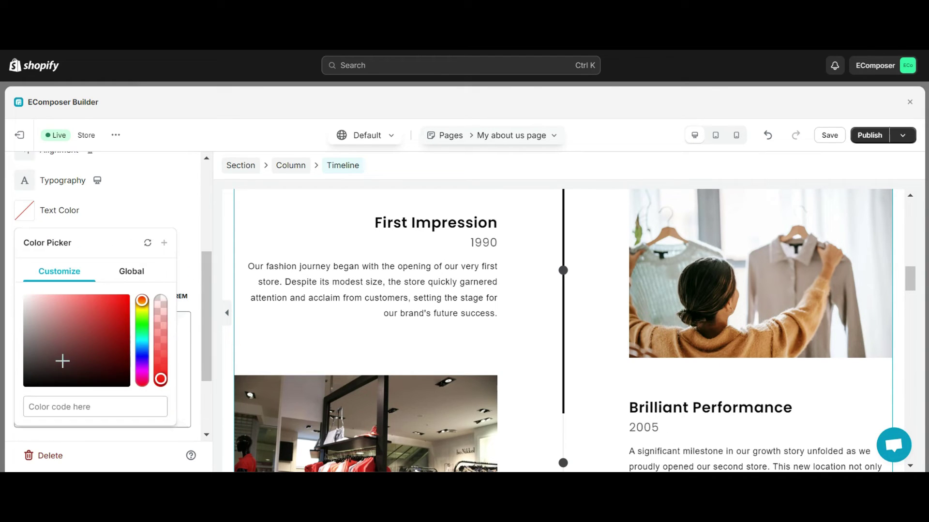
# - Apply the Google Font Poppins to the timeline content text
pyautogui.click(194, 223)
pyautogui.click(68, 371)
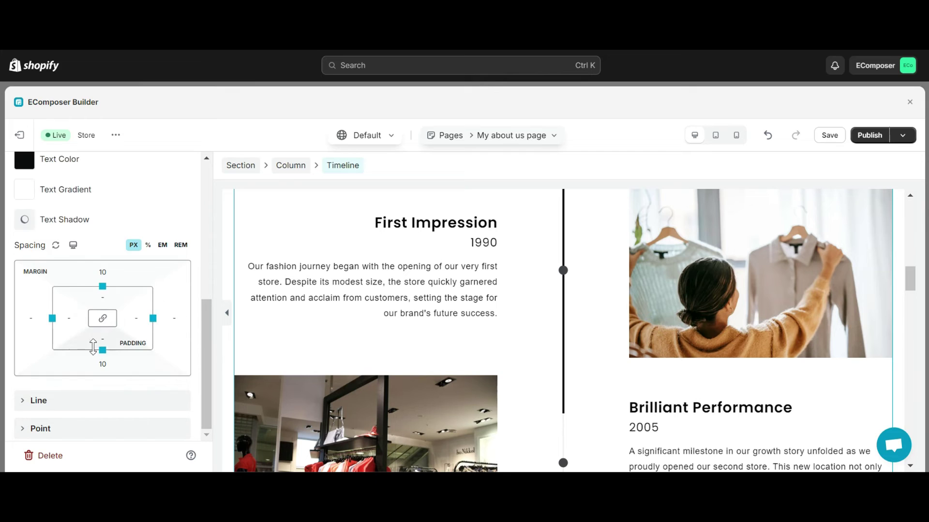
pyautogui.scroll(3, 100, 338)
pyautogui.click(73, 274)
pyautogui.click(128, 375)
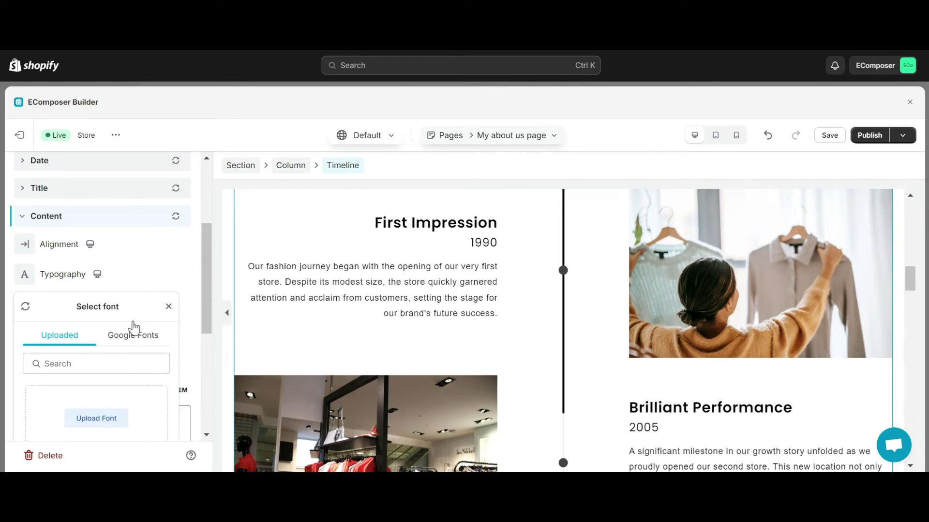
pyautogui.click(134, 331)
pyautogui.click(141, 384)
pyautogui.click(197, 182)
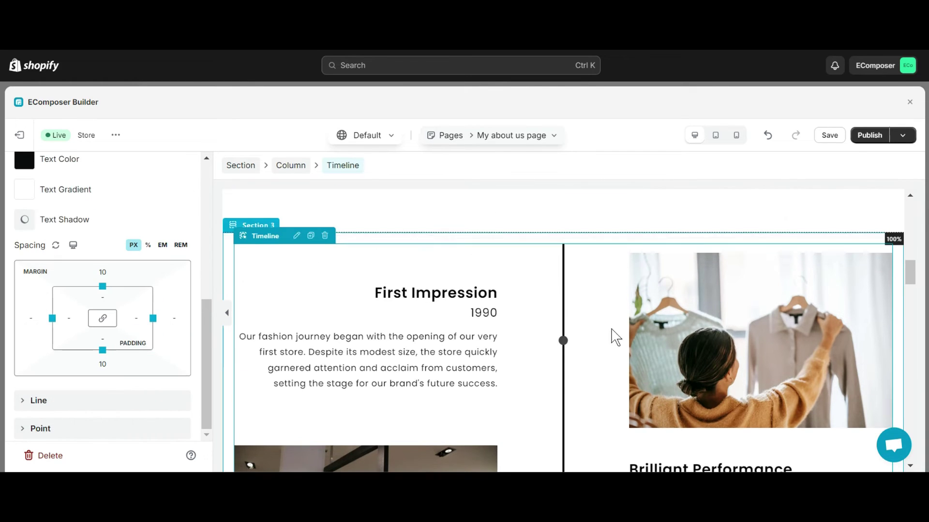
pyautogui.scroll(-3, 569, 342)
pyautogui.scroll(-5, 571, 344)
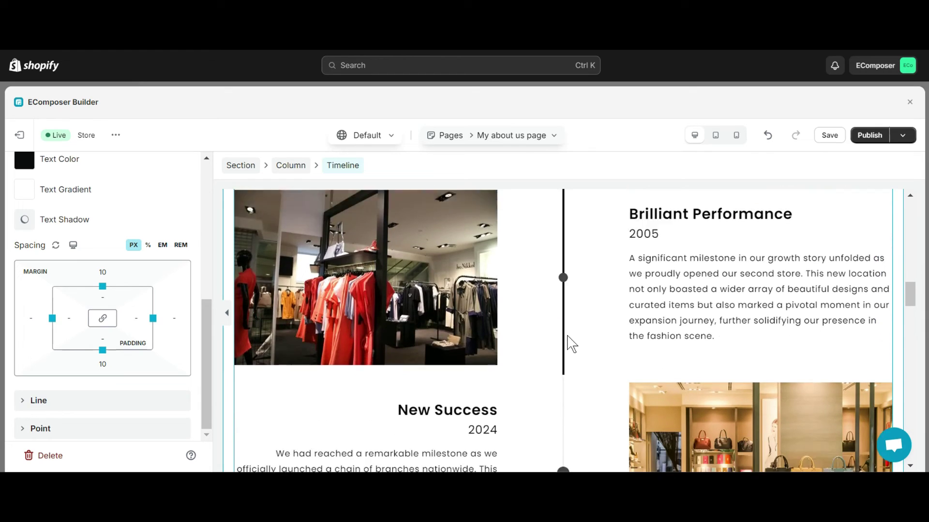
pyautogui.scroll(8, 571, 344)
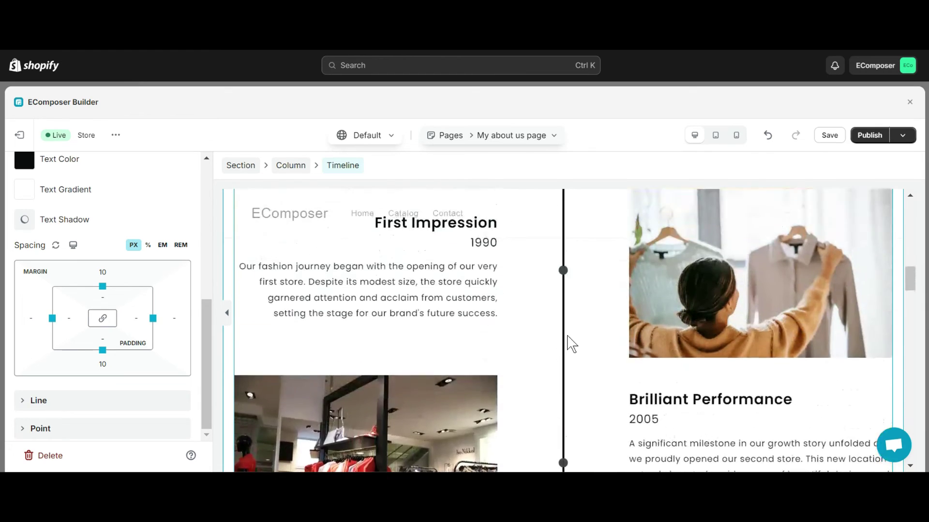
pyautogui.scroll(-2, 570, 344)
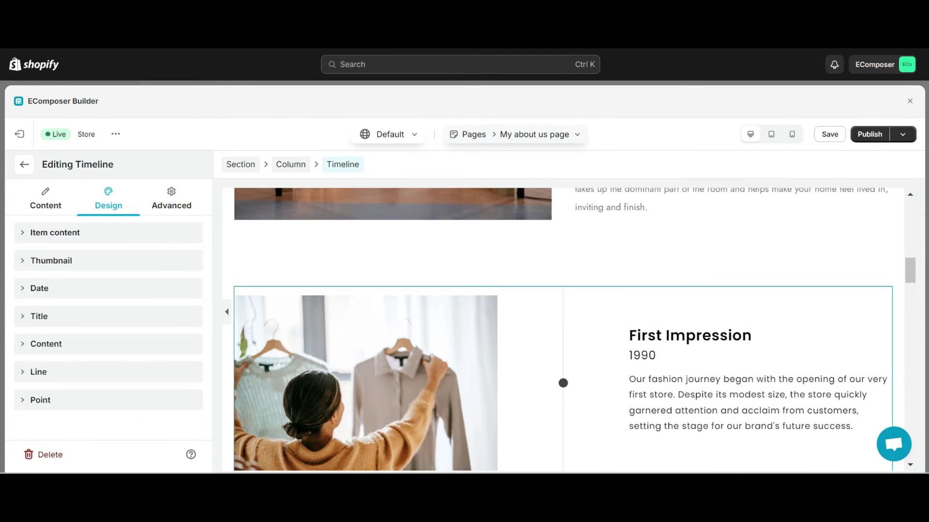
# - Drag a Heading element above the timeline and apply the Headline With Bottom Divider preset
pyautogui.click(24, 168)
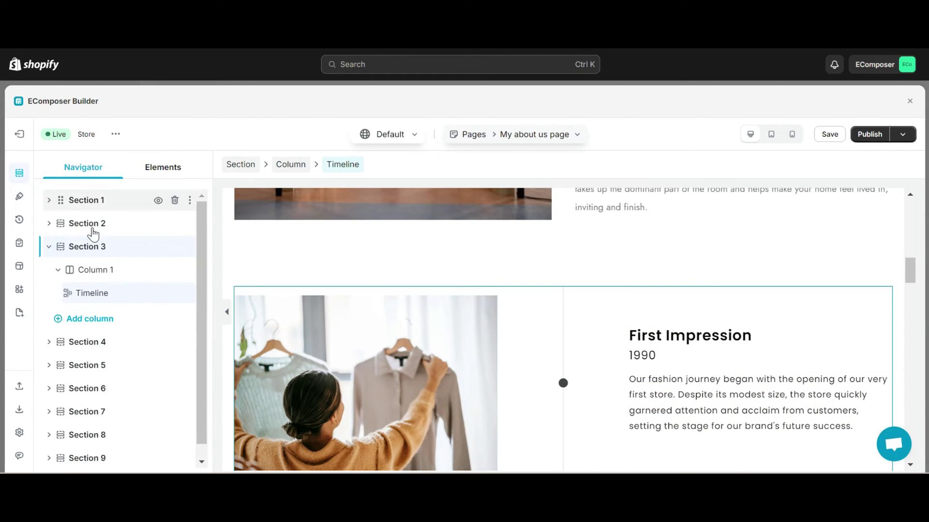
pyautogui.click(146, 169)
pyautogui.scroll(-3, 121, 262)
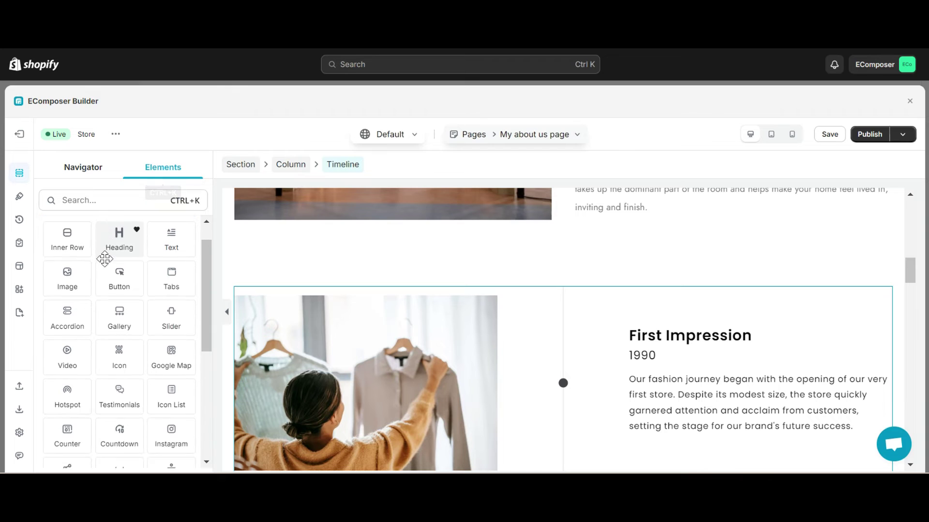
pyautogui.scroll(3, 103, 243)
pyautogui.moveTo(120, 266); pyautogui.dragTo(570, 283)
pyautogui.click(107, 240)
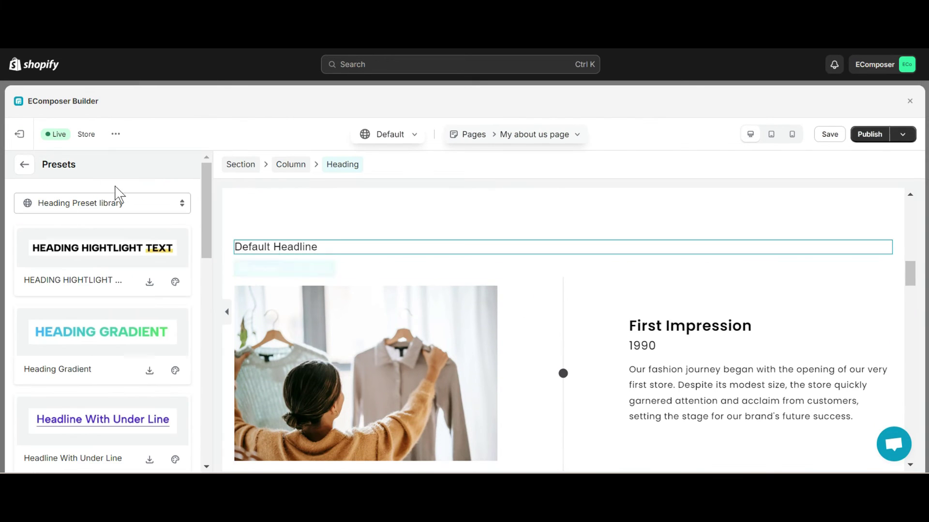
pyautogui.scroll(-5, 121, 217)
pyautogui.click(107, 244)
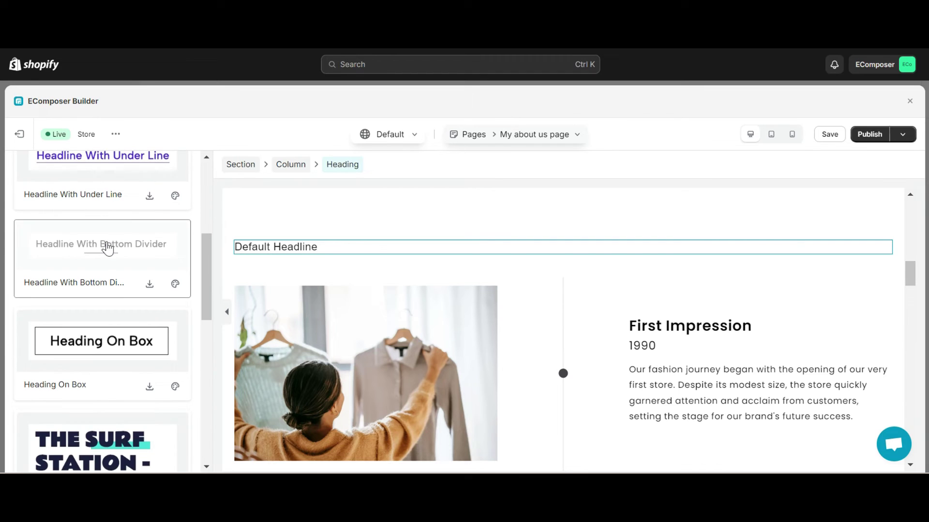
# - Replace the heading text with 'Our Success Story'
pyautogui.click(24, 164)
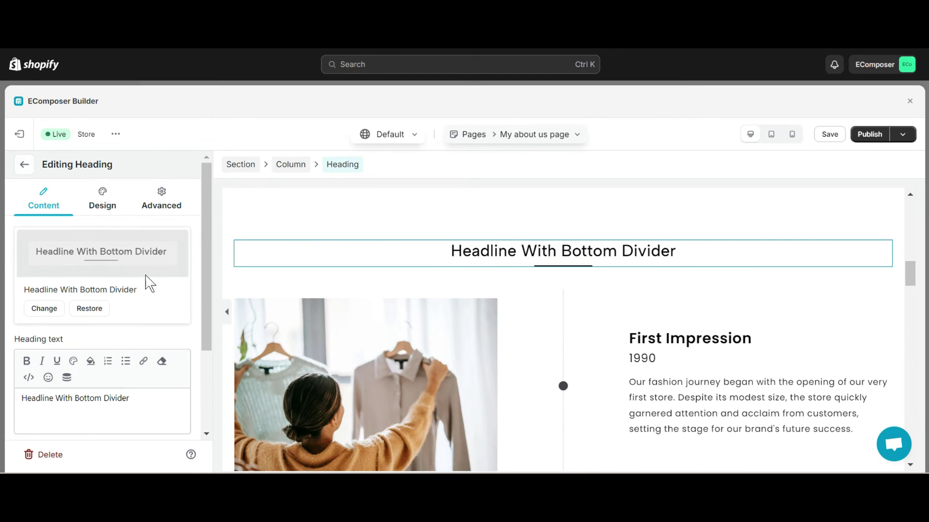
pyautogui.scroll(-3, 96, 338)
pyautogui.tripleClick(143, 284)
pyautogui.write('or')
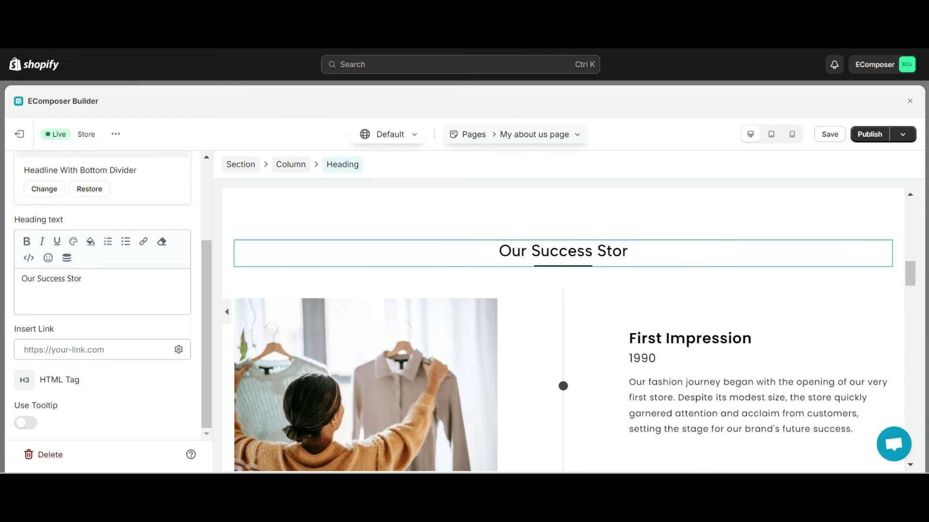
# - Set the heading's typography size to 35 px
pyautogui.scroll(5, 106, 227)
pyautogui.click(102, 208)
pyautogui.scroll(-2, 63, 233)
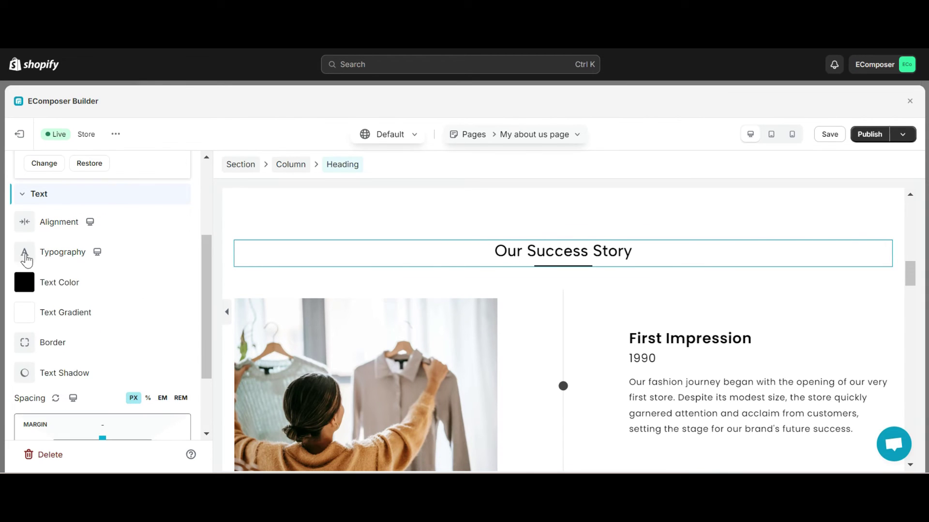
pyautogui.click(25, 257)
pyautogui.scroll(-2, 38, 300)
pyautogui.write('35')
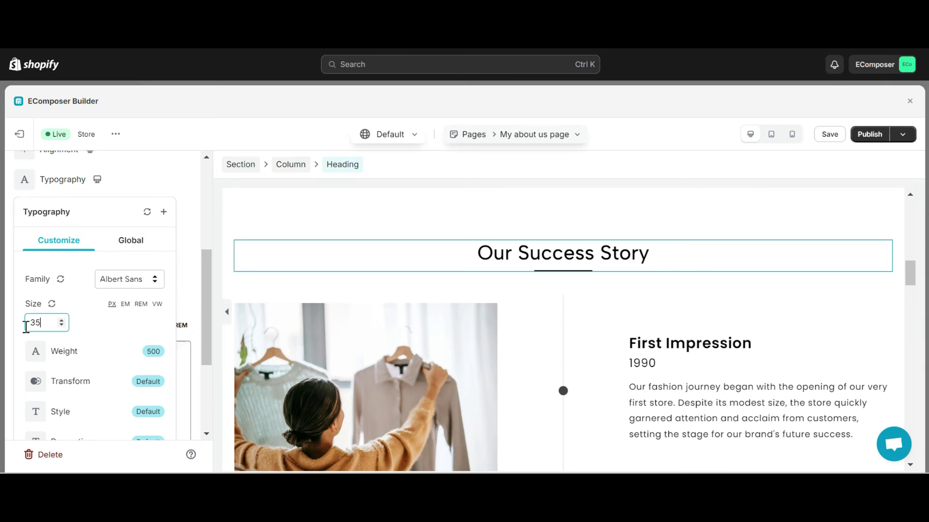
pyautogui.click(586, 263)
# - Publish 'My about us page' with page visibility set to Visible
pyautogui.scroll(-2, 587, 263)
pyautogui.click(586, 263)
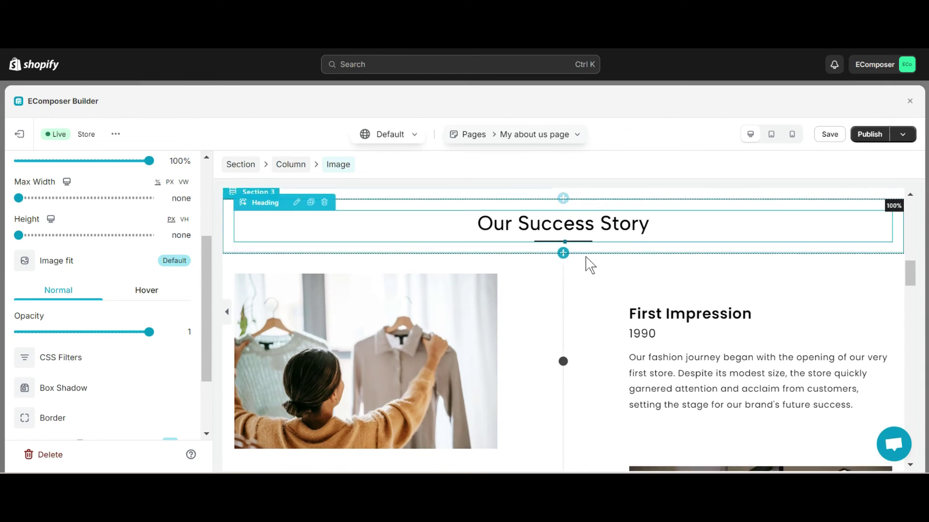
pyautogui.scroll(-15, 591, 284)
pyautogui.scroll(14, 591, 284)
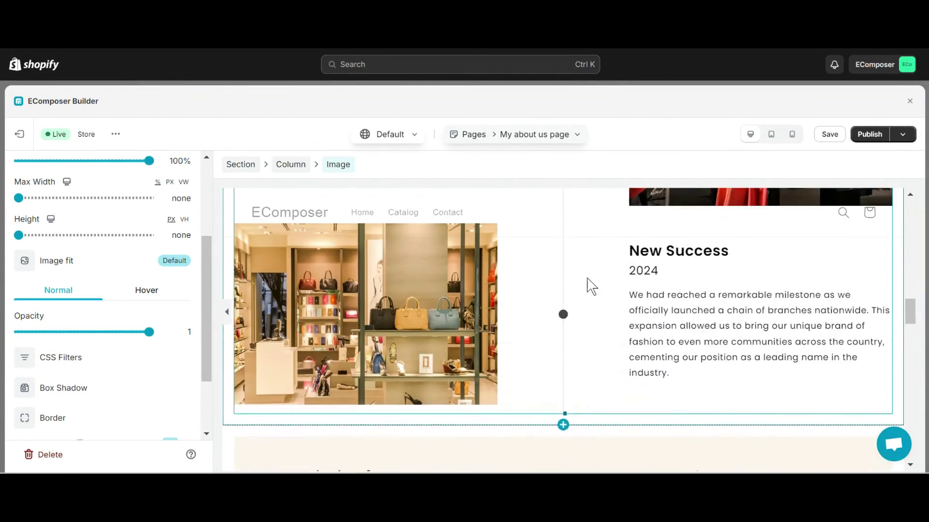
pyautogui.scroll(2, 591, 287)
pyautogui.scroll(-2, 590, 287)
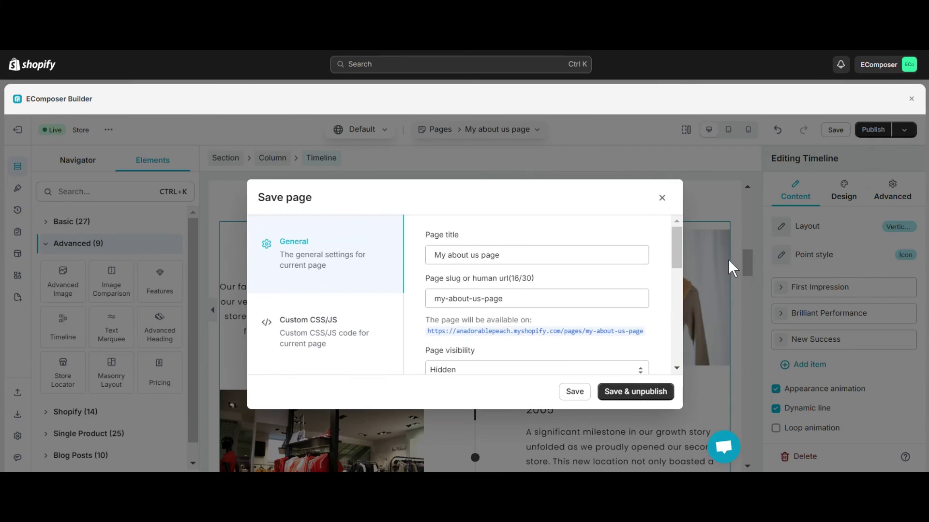
pyautogui.scroll(-3, 580, 309)
pyautogui.click(503, 304)
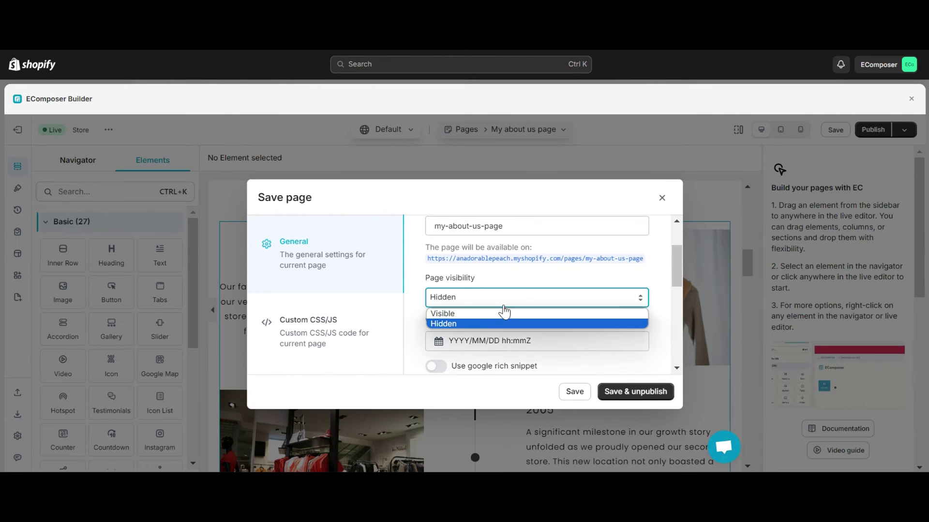
pyautogui.click(503, 313)
pyautogui.click(645, 394)
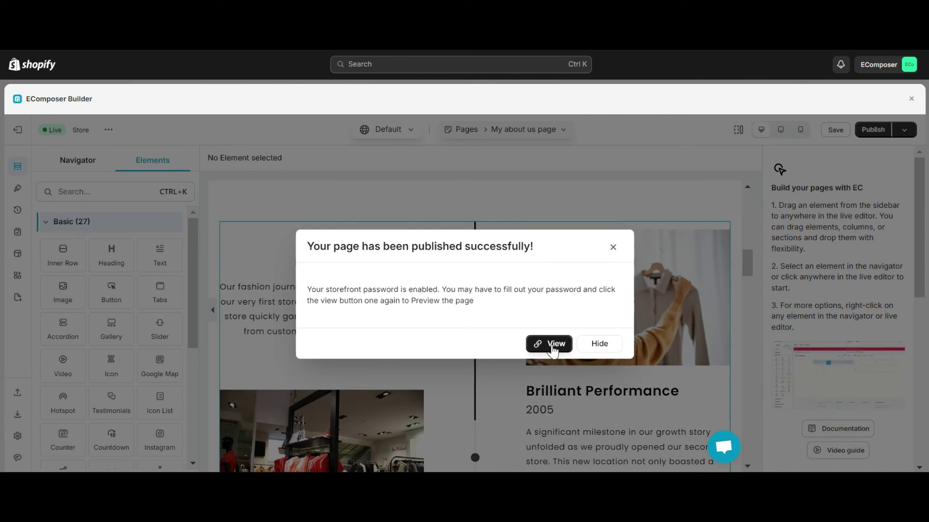
# - View the live About Us page and scroll down to the Our Success Story timeline
pyautogui.click(553, 344)
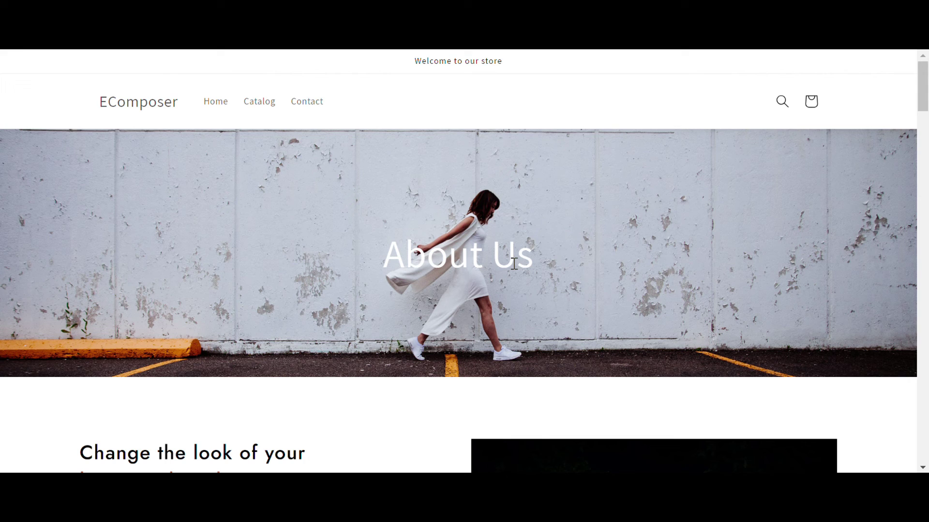
pyautogui.scroll(-7, 512, 264)
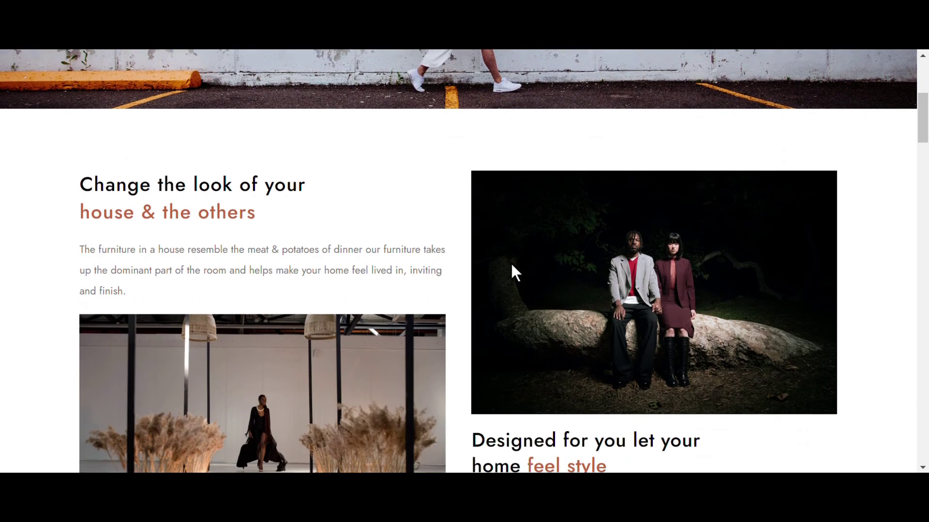
pyautogui.scroll(-7, 513, 272)
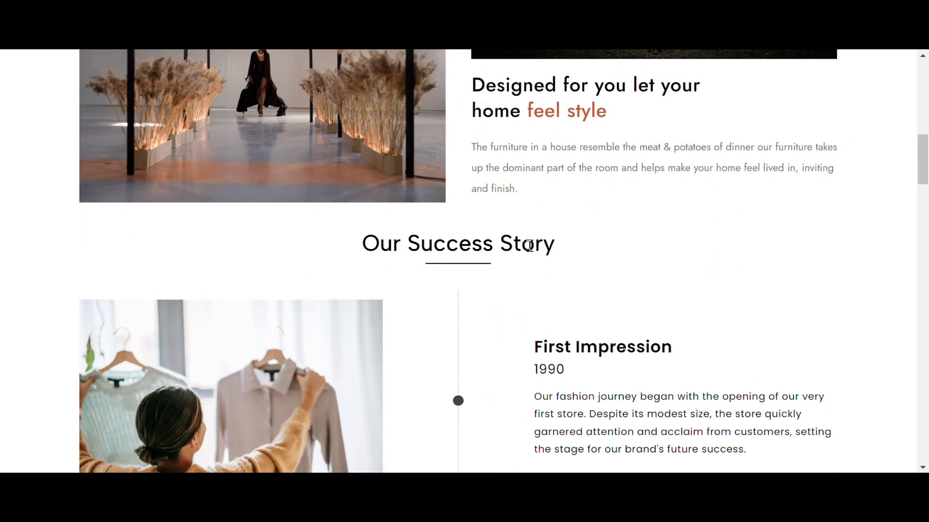
pyautogui.scroll(-3, 736, 198)
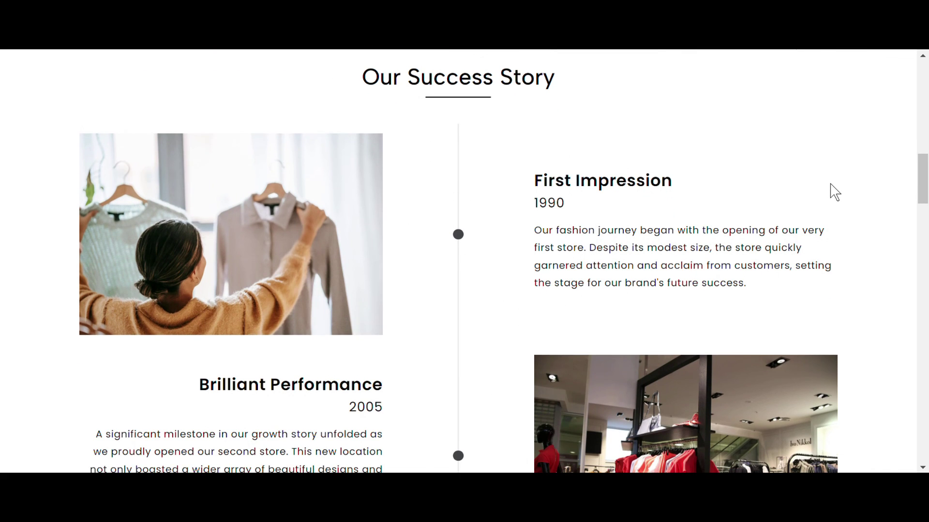
pyautogui.scroll(1, 834, 192)
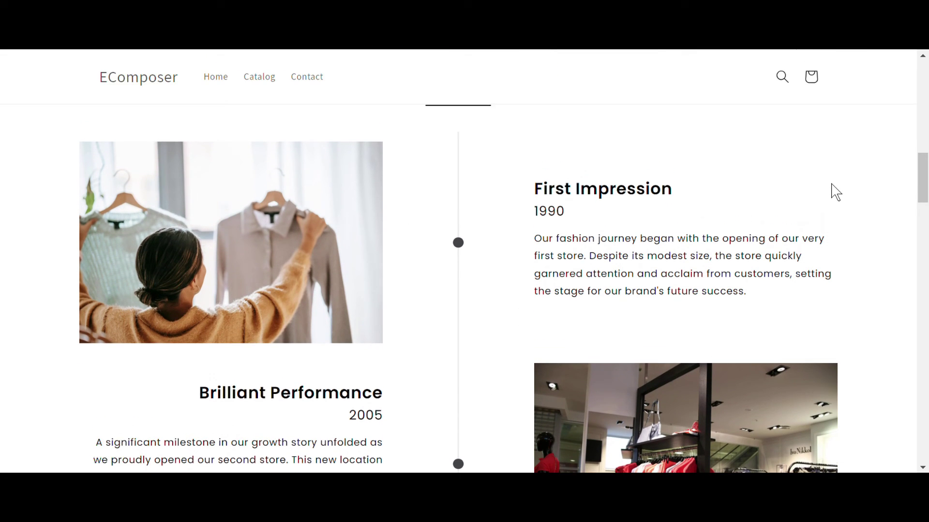
pyautogui.scroll(-2, 835, 192)
pyautogui.scroll(-6, 835, 192)
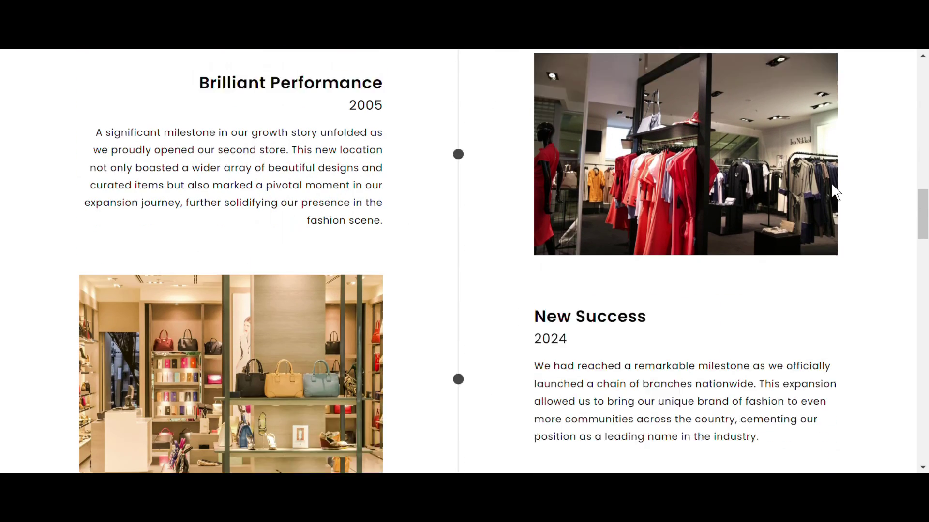
pyautogui.scroll(-1, 835, 192)
pyautogui.scroll(5, 835, 192)
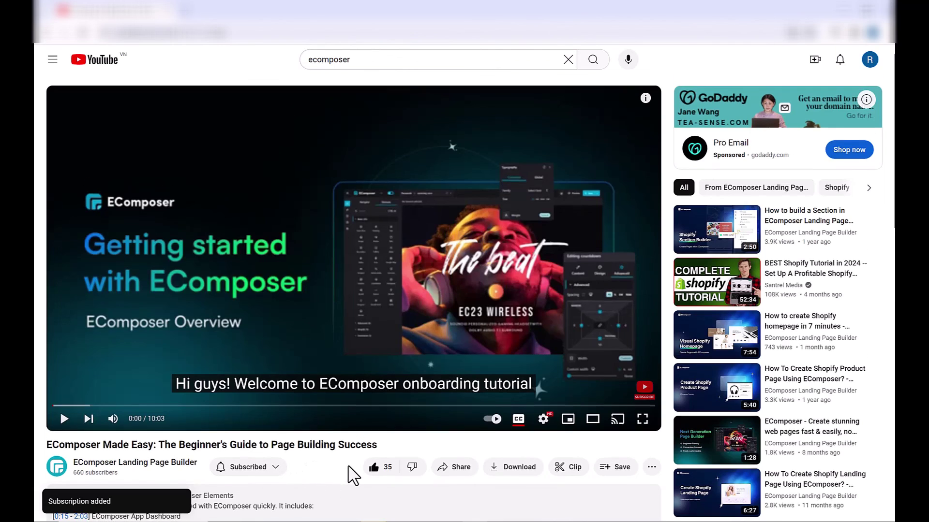
# - Expand the full description of the EComposer beginner's guide video
pyautogui.scroll(-4, 352, 472)
pyautogui.click(183, 321)
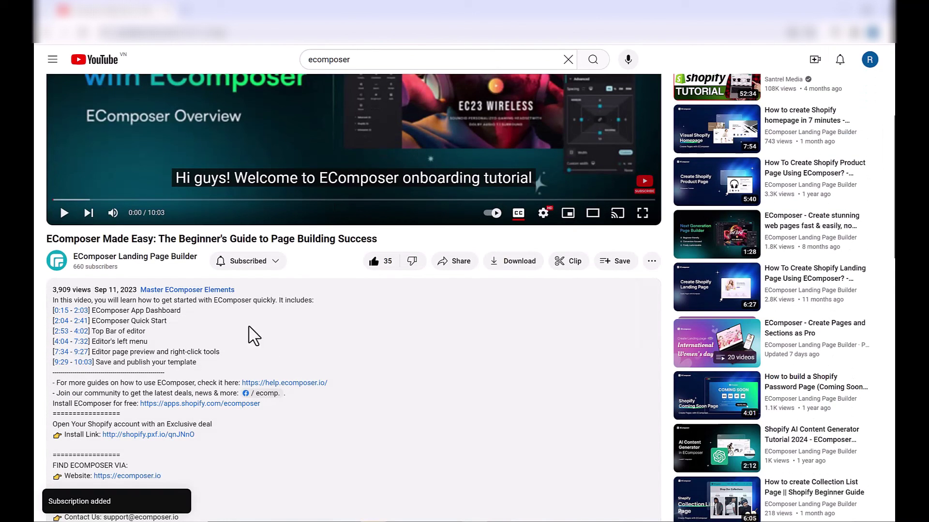